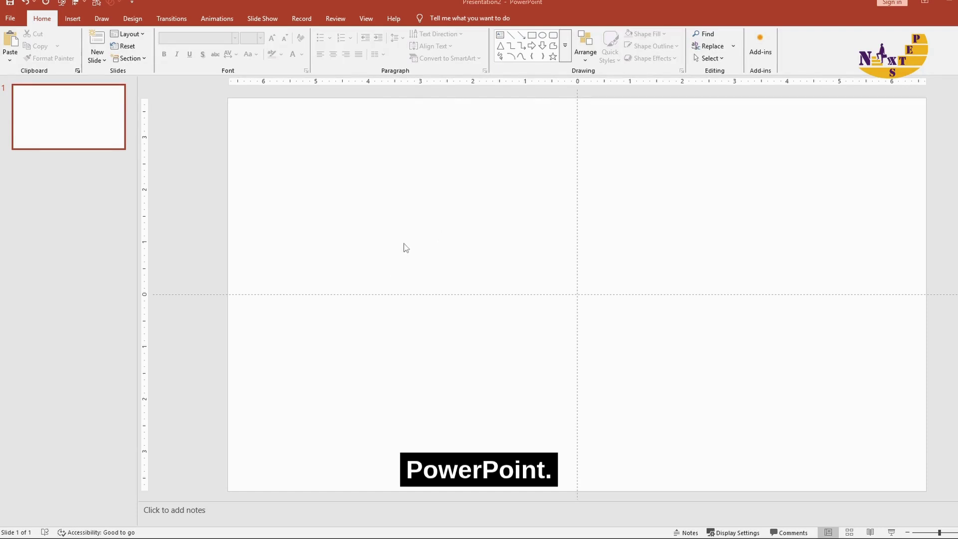
Step: Fill the slide background with the light gray White, Background 1, Darker 5%
{"action": "right_click", "coordinate": [423, 248]}
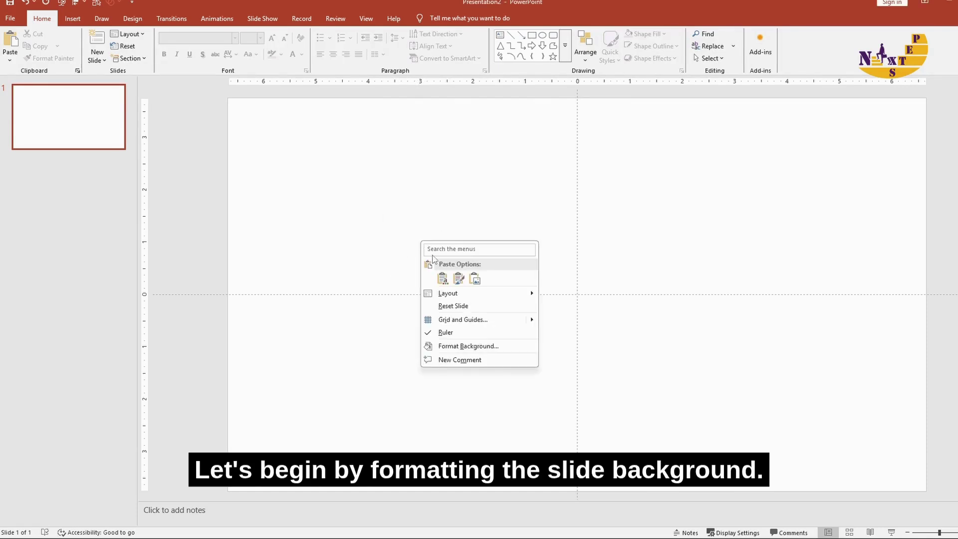
{"action": "left_click", "coordinate": [464, 345]}
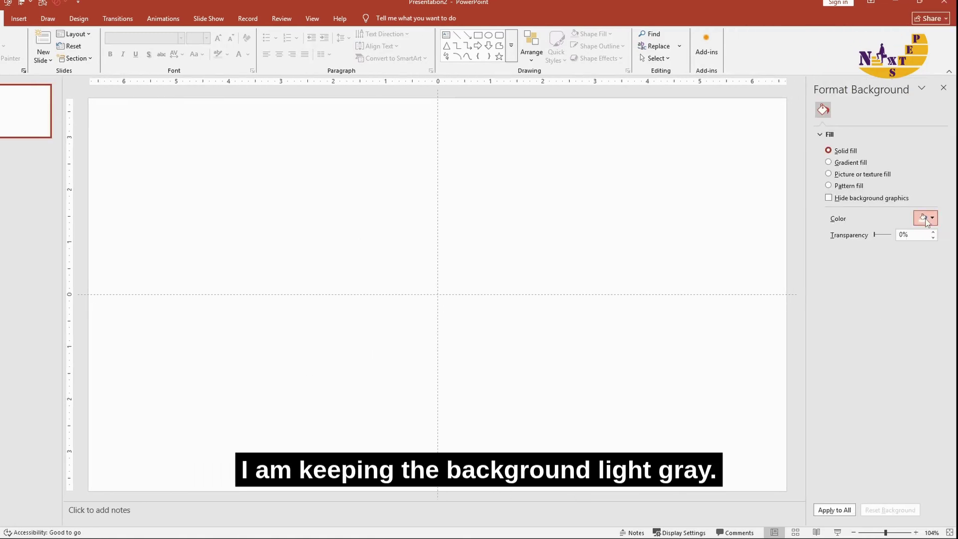
{"action": "left_click", "coordinate": [926, 219]}
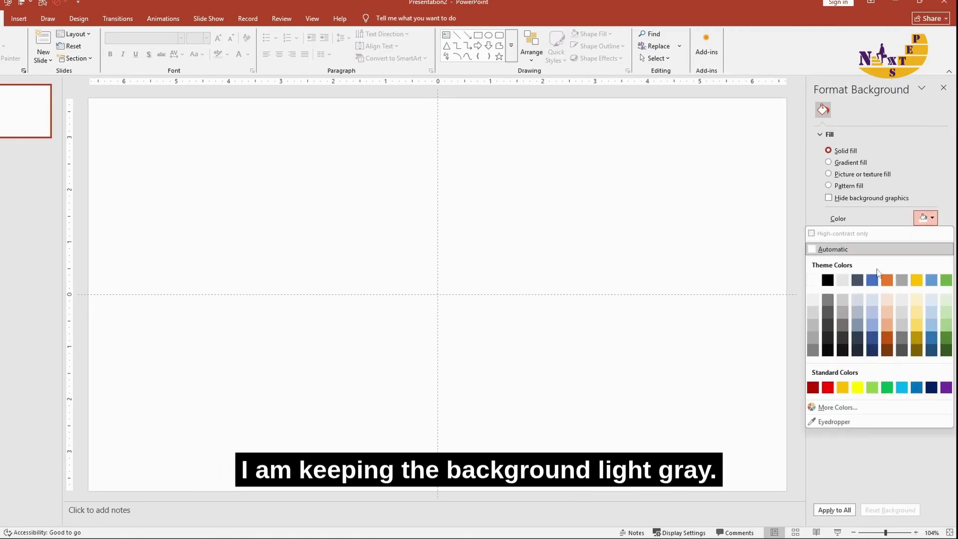
{"action": "left_click", "coordinate": [815, 302]}
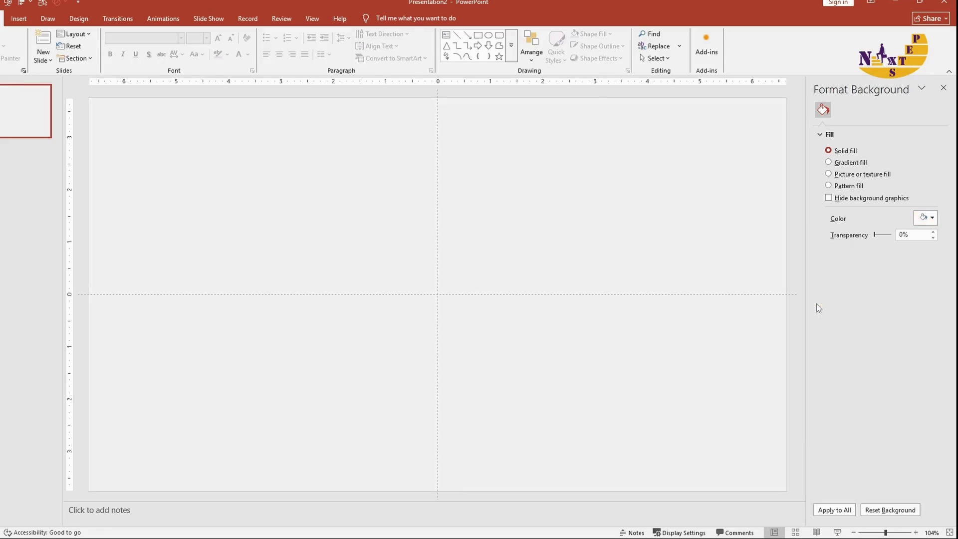
{"action": "left_click", "coordinate": [943, 87]}
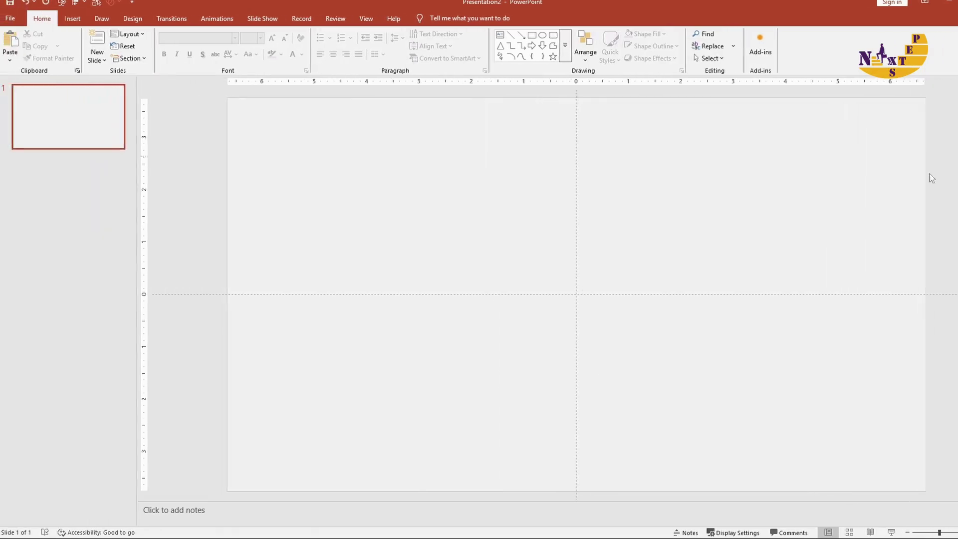
Step: Insert a Doughnut chart from the Pie category with its default Sales sample data
{"action": "left_click", "coordinate": [72, 18]}
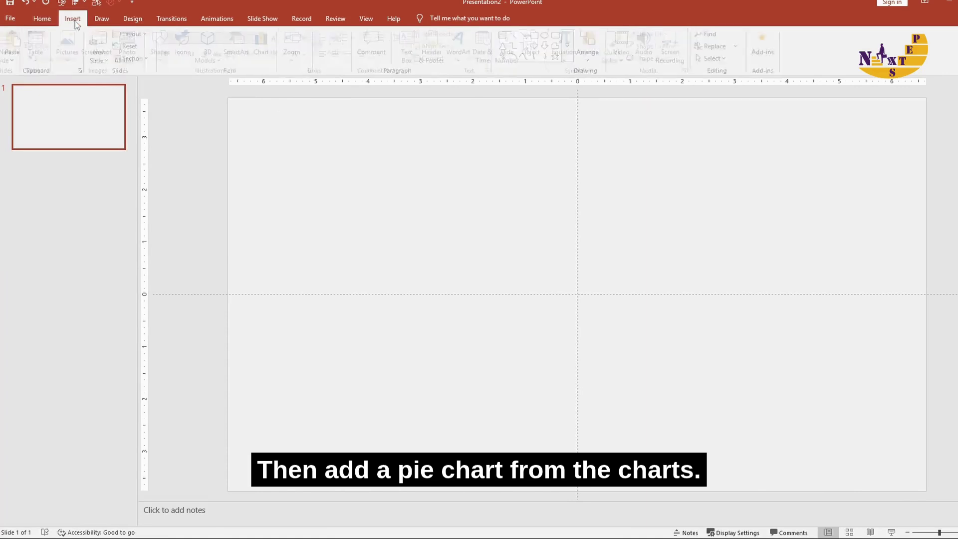
{"action": "left_click", "coordinate": [272, 55]}
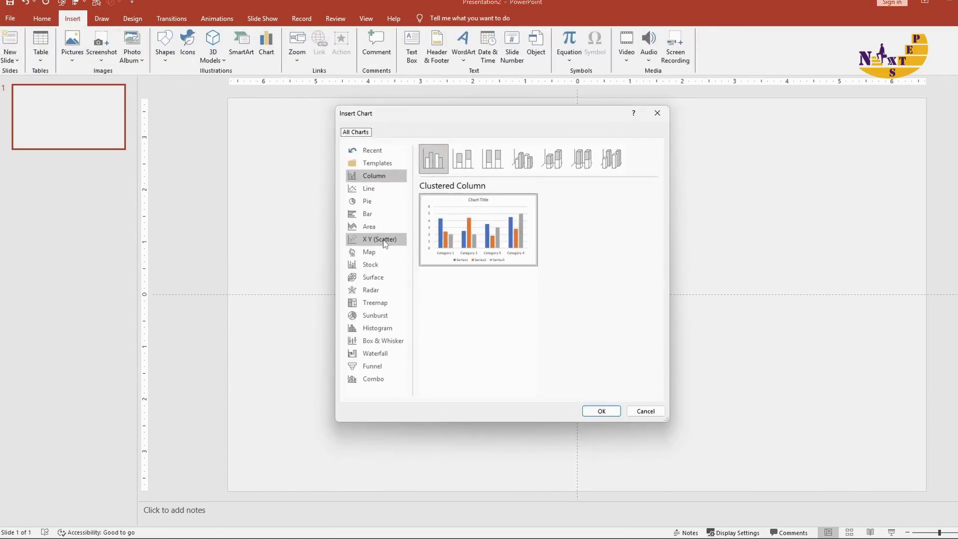
{"action": "left_click", "coordinate": [370, 201]}
{"action": "mouse_move", "coordinate": [492, 202]}
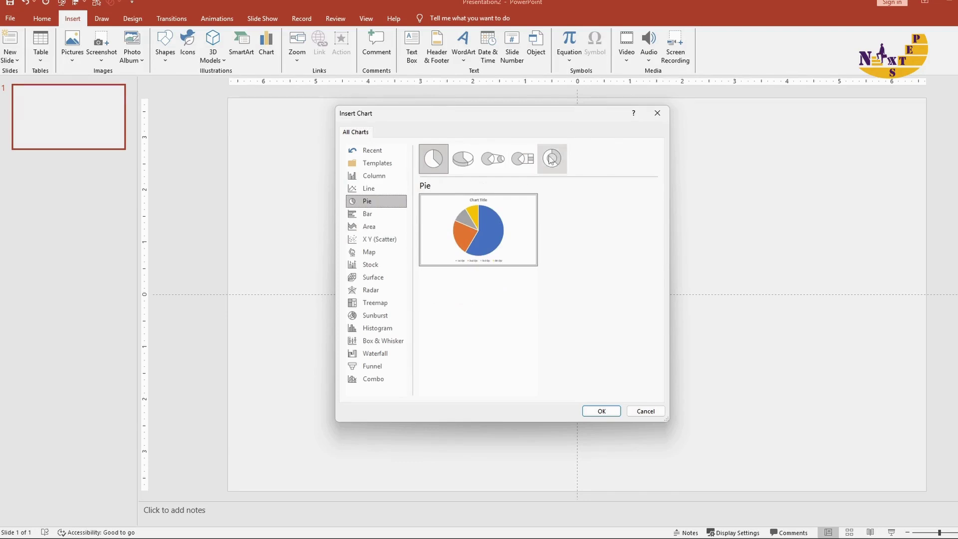
{"action": "left_click", "coordinate": [552, 158]}
{"action": "left_click", "coordinate": [602, 412]}
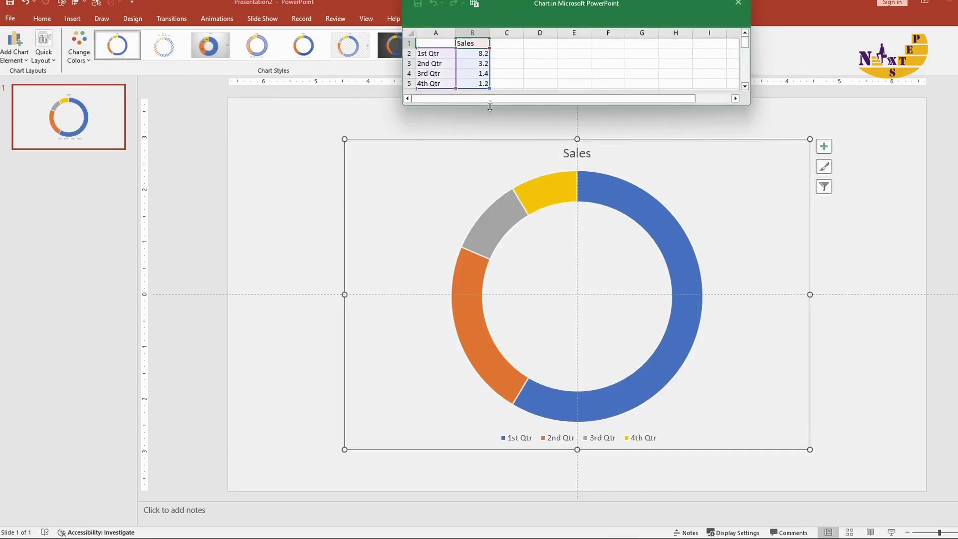
Step: Enter 1 in chart data cells B2–B9 to create eight equal slices, then close the sheet
{"action": "left_click_drag", "start_coordinate": [490, 106], "coordinate": [492, 193]}
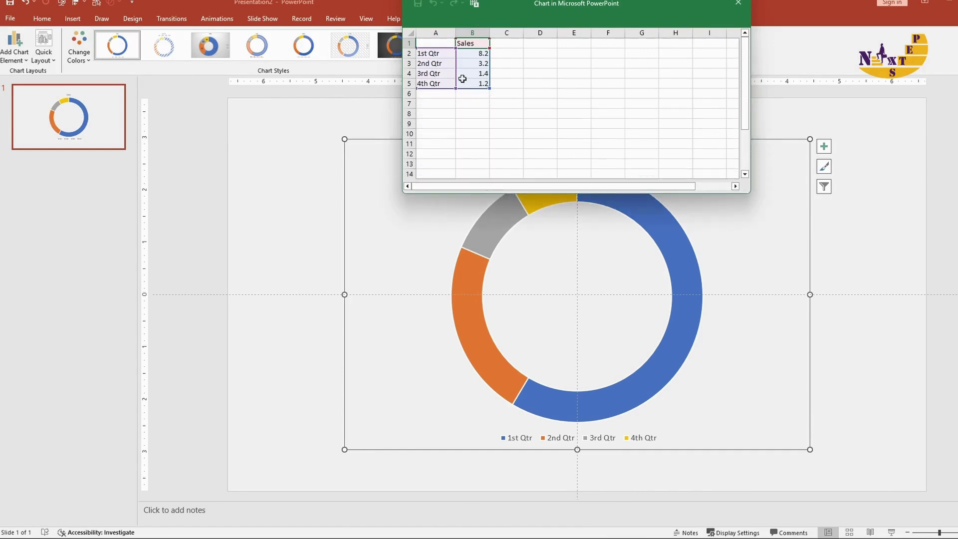
{"action": "left_click", "coordinate": [474, 55]}
{"action": "type", "text": "1"}
{"action": "key", "text": "Return"}
{"action": "type", "text": "1"}
{"action": "key", "text": "Return"}
{"action": "type", "text": "1"}
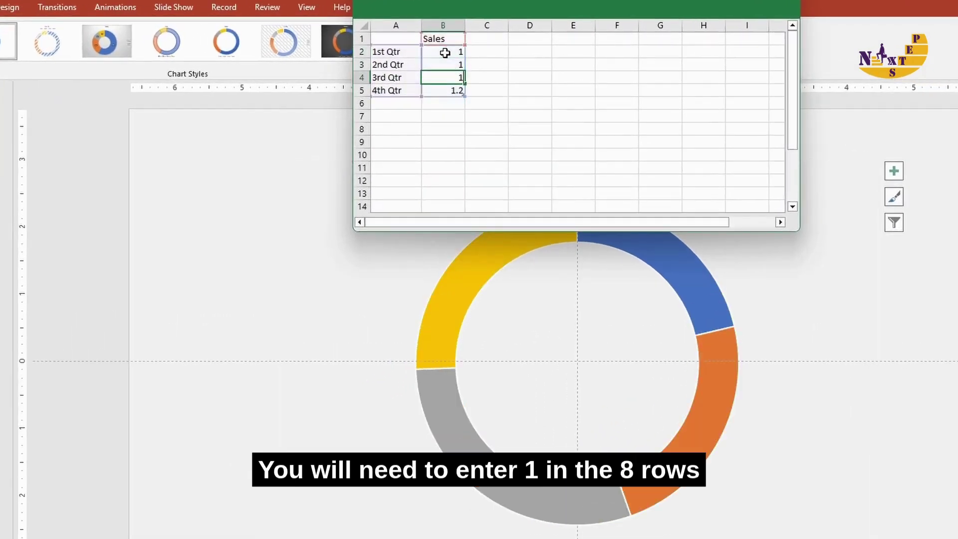
{"action": "key", "text": "Return"}
{"action": "type", "text": "1 1 1 1 1"}
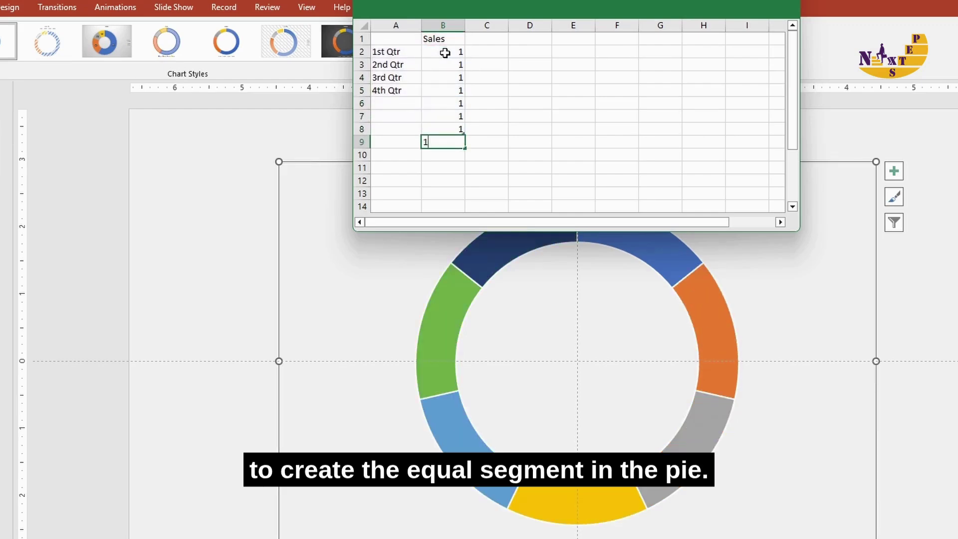
{"action": "key", "text": "Return"}
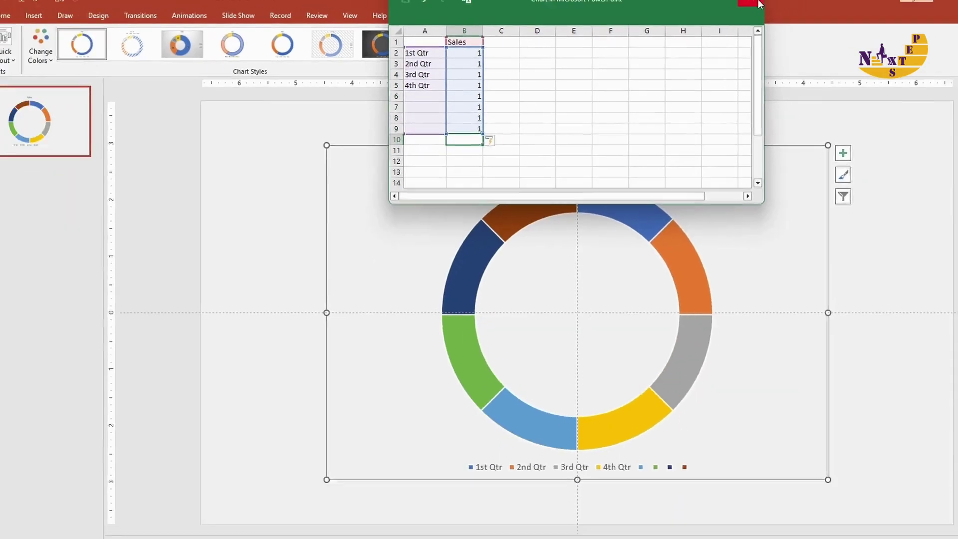
{"action": "left_click", "coordinate": [759, 4]}
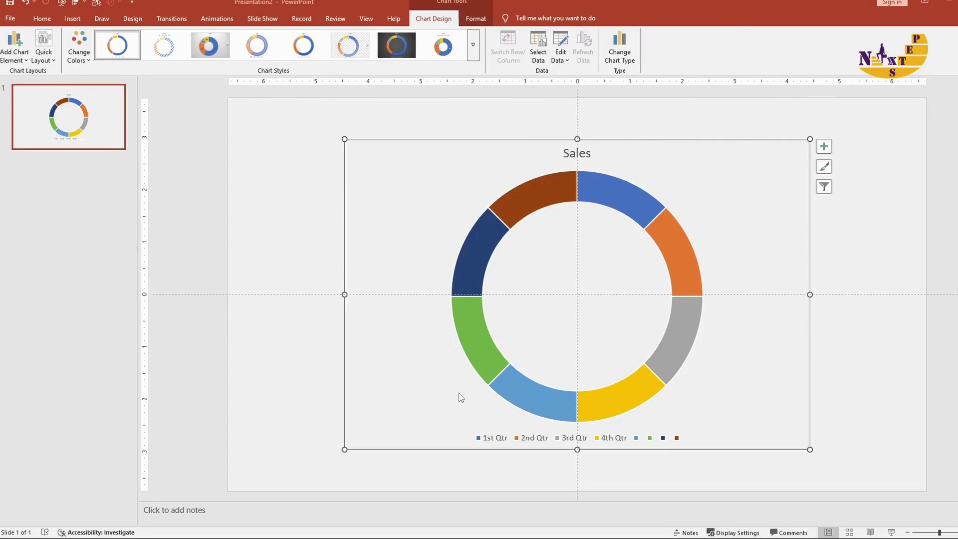
Step: Turn off the Chart Title and Legend chart elements
{"action": "left_click", "coordinate": [824, 147]}
{"action": "left_click", "coordinate": [850, 161]}
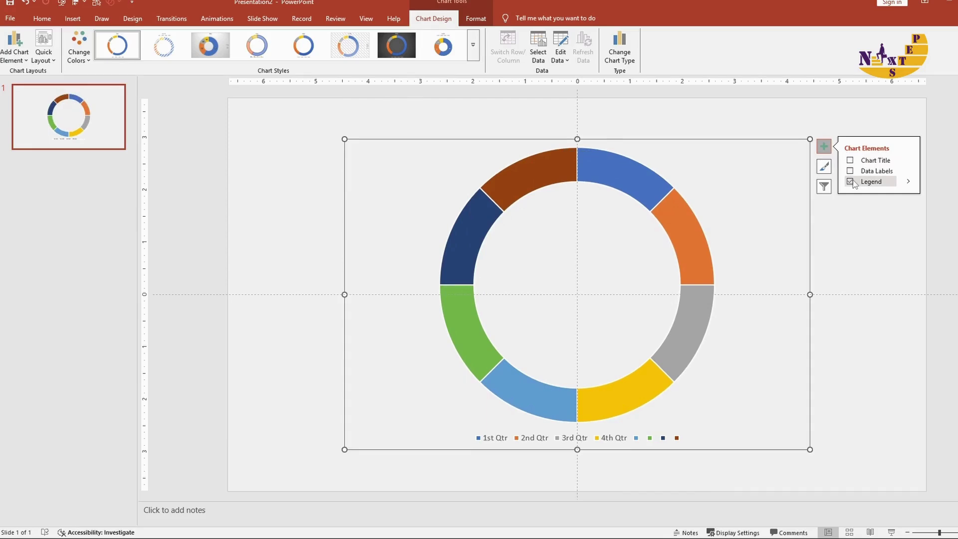
{"action": "left_click", "coordinate": [851, 181]}
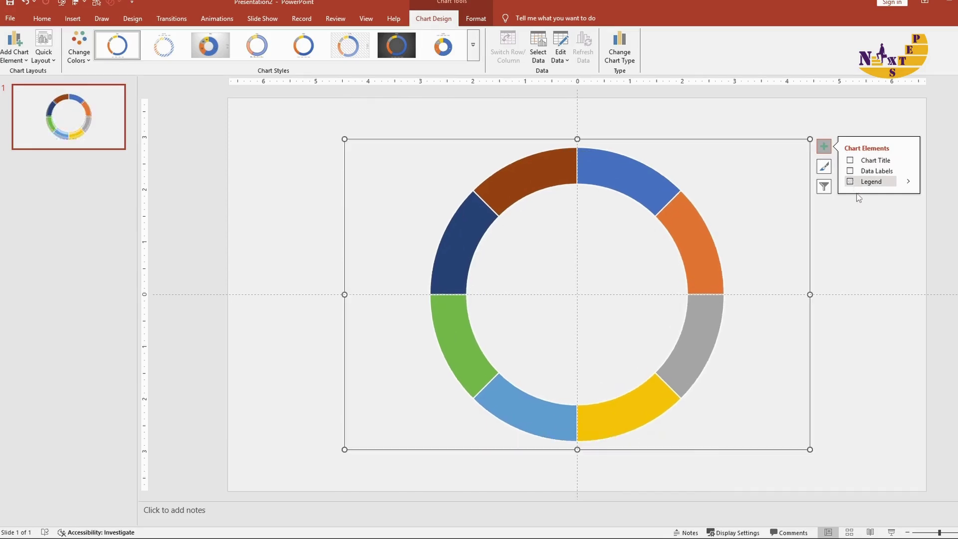
Step: Set the Sales data series' Doughnut Hole Size to 40%
{"action": "right_click", "coordinate": [651, 146]}
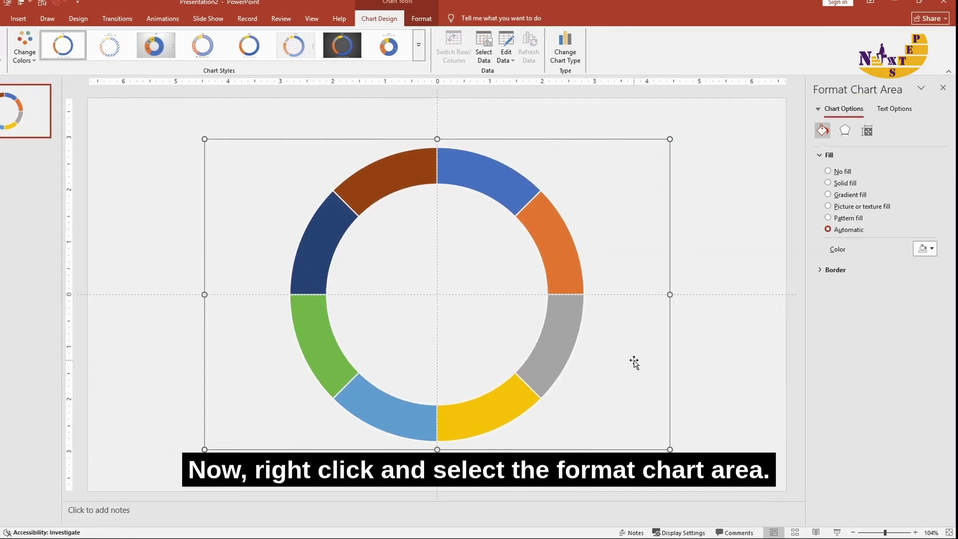
{"action": "left_click", "coordinate": [829, 114]}
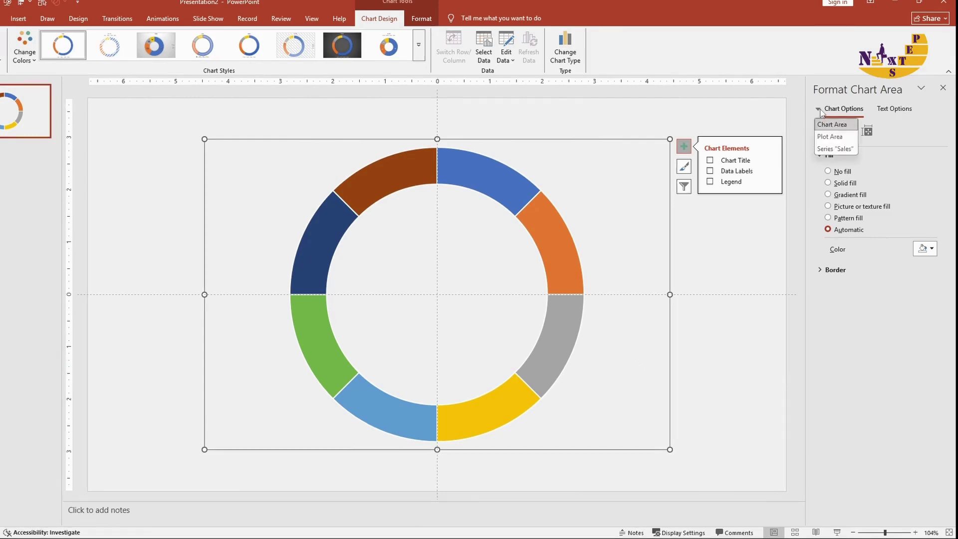
{"action": "left_click", "coordinate": [833, 145]}
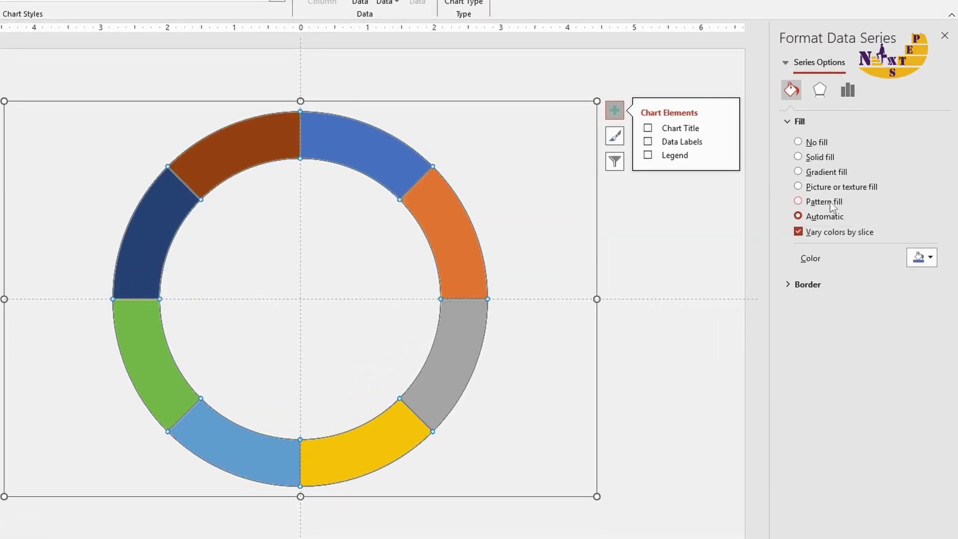
{"action": "left_click", "coordinate": [848, 90]}
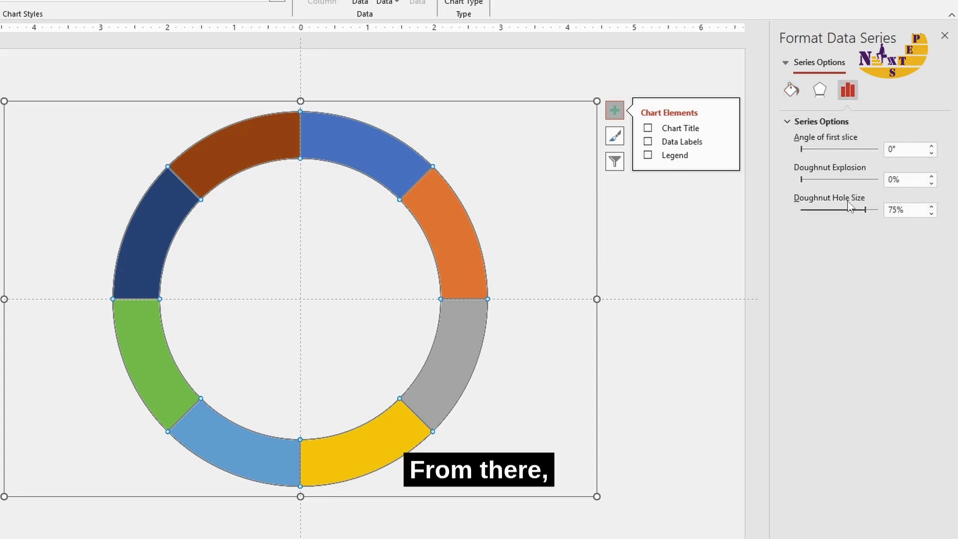
{"action": "left_click_drag", "start_coordinate": [848, 213], "coordinate": [835, 211]}
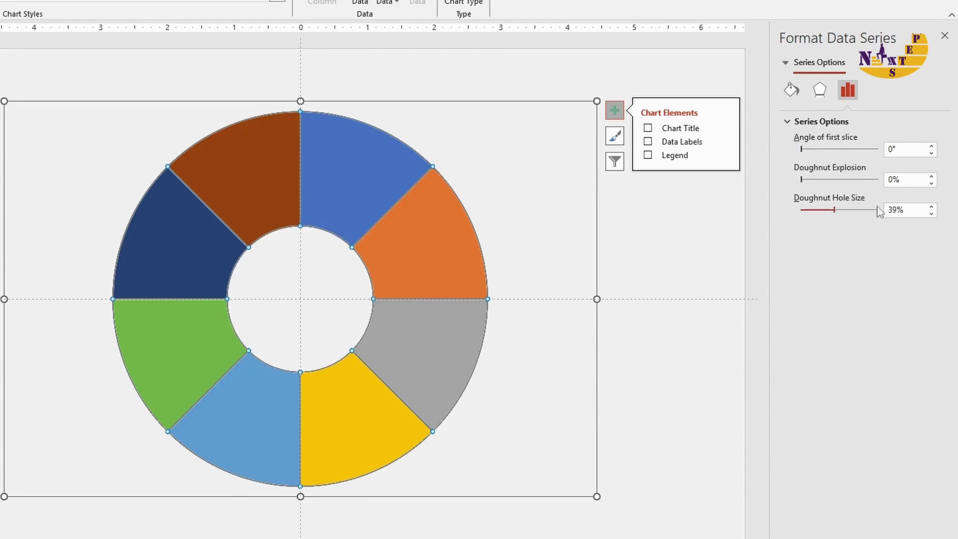
{"action": "left_click", "coordinate": [931, 207]}
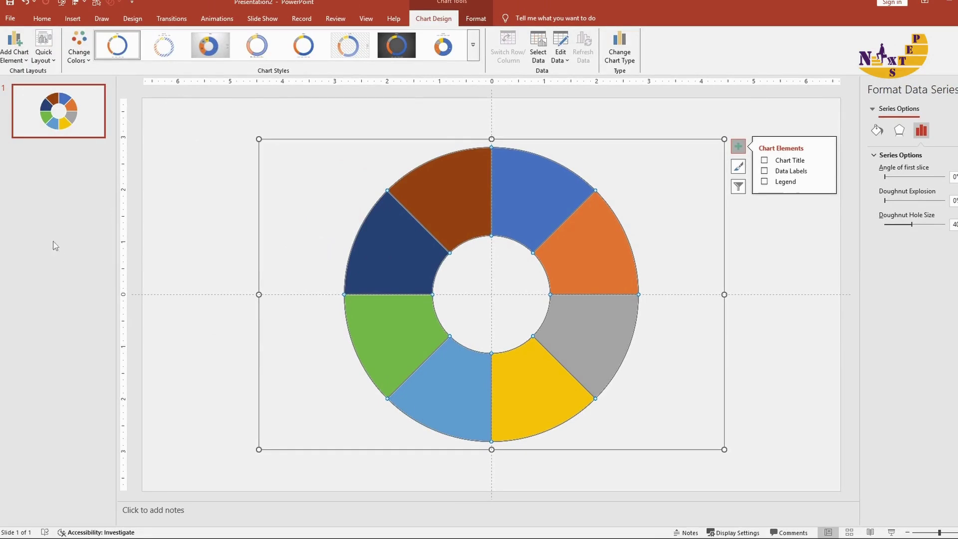
{"action": "left_click", "coordinate": [835, 210]}
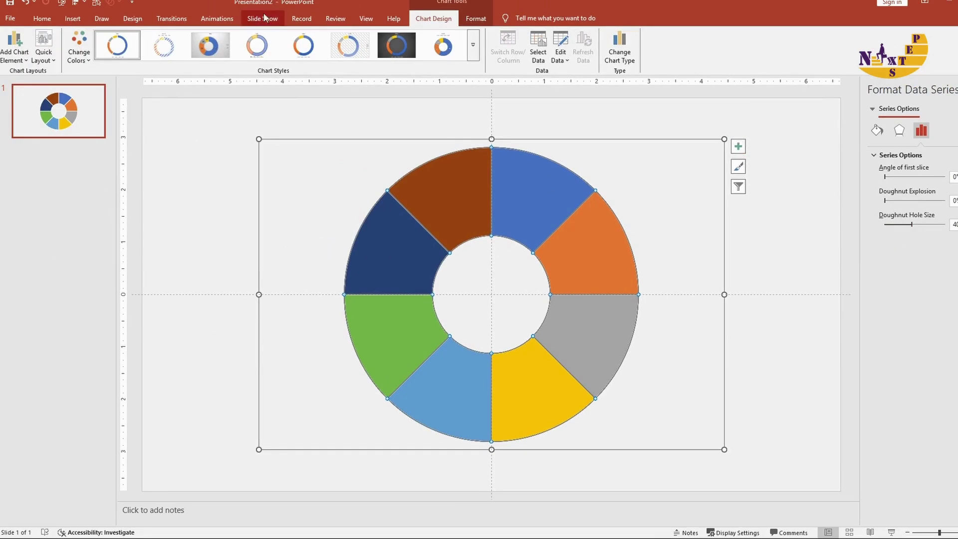
Step: Remove the slice outlines with Shape Outline set to No Outline
{"action": "left_click", "coordinate": [476, 20]}
{"action": "left_click", "coordinate": [444, 47]}
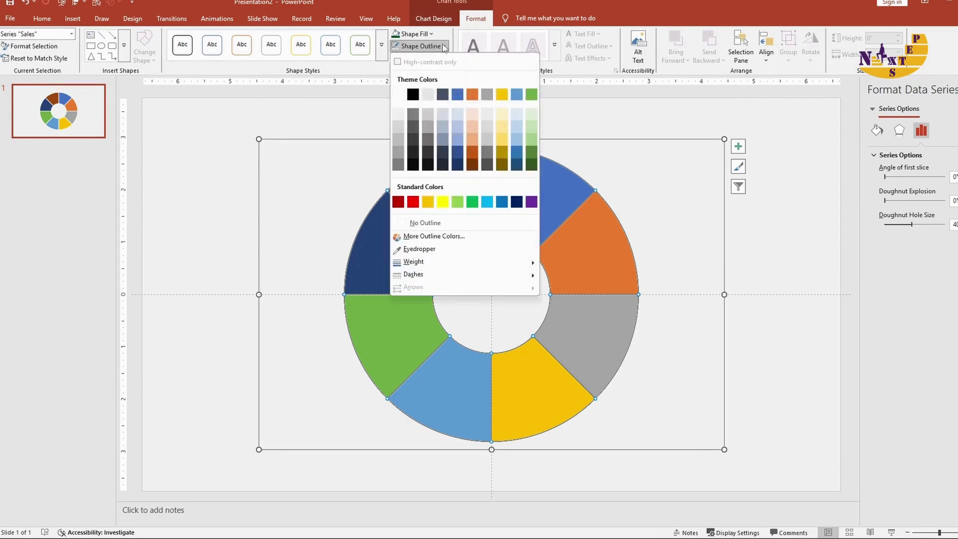
{"action": "left_click", "coordinate": [415, 223]}
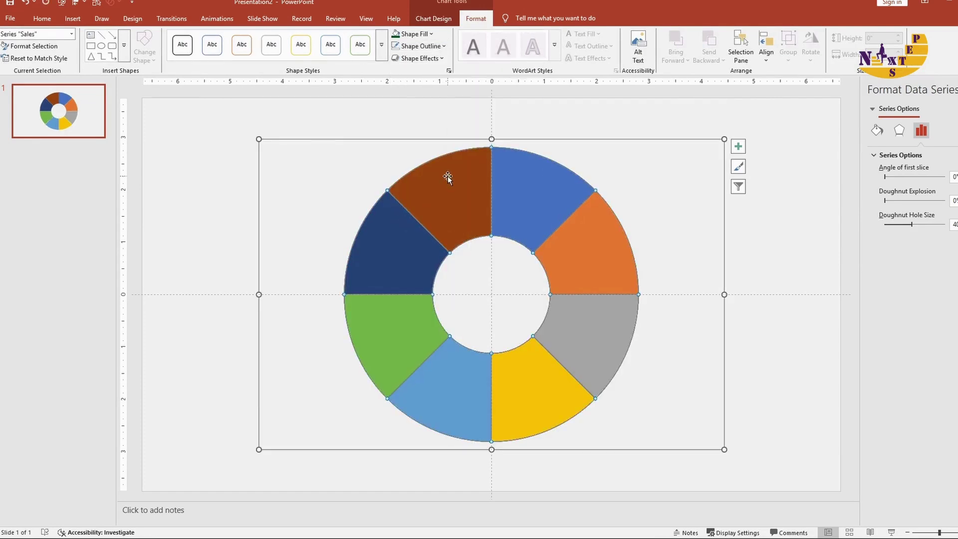
Step: Cut the doughnut chart and paste it back as a Picture (SVG) with Paste Special
{"action": "right_click", "coordinate": [449, 144]}
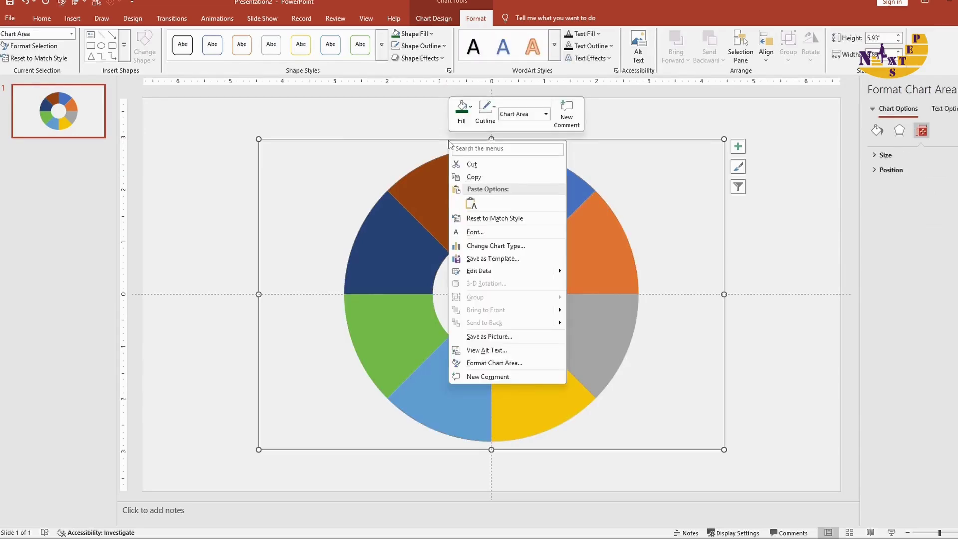
{"action": "left_click", "coordinate": [465, 166]}
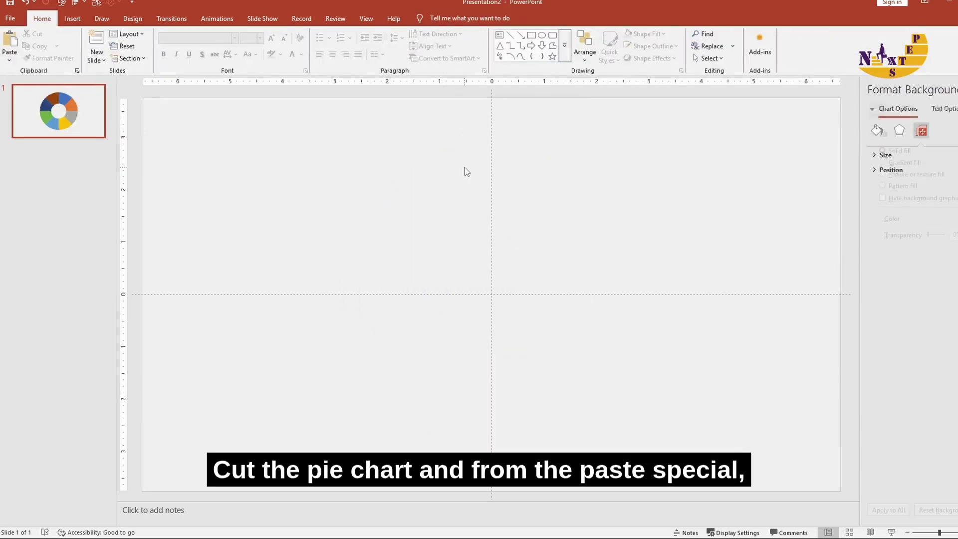
{"action": "left_click", "coordinate": [15, 59]}
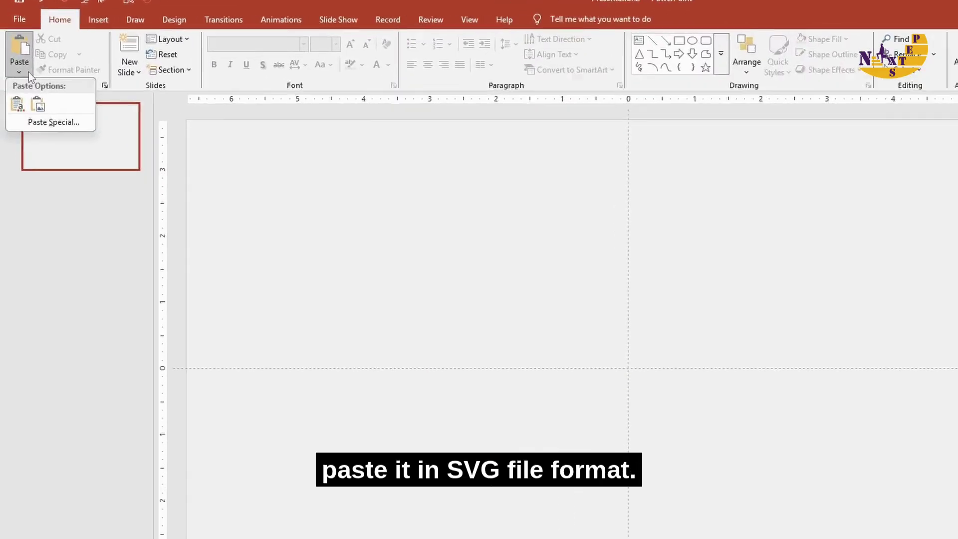
{"action": "left_click", "coordinate": [35, 106]}
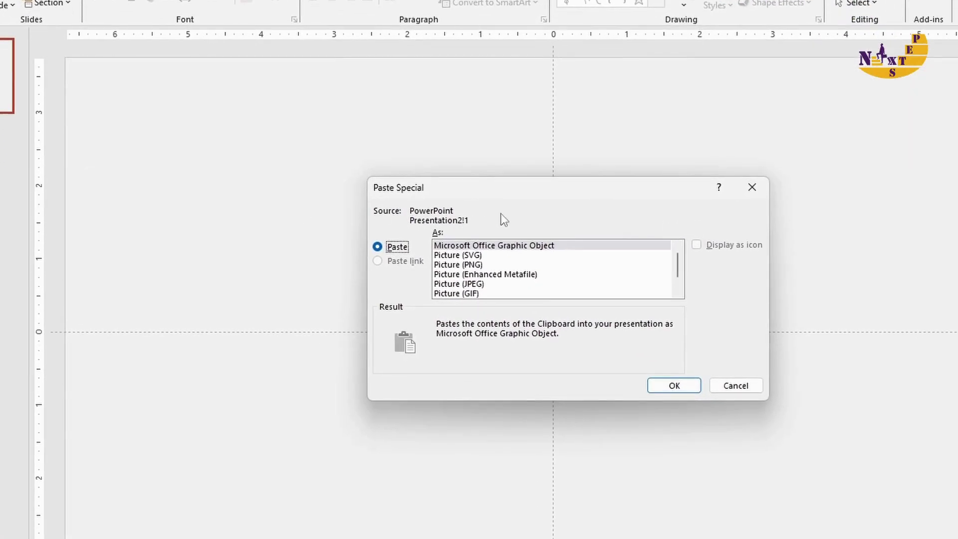
{"action": "left_click", "coordinate": [474, 256]}
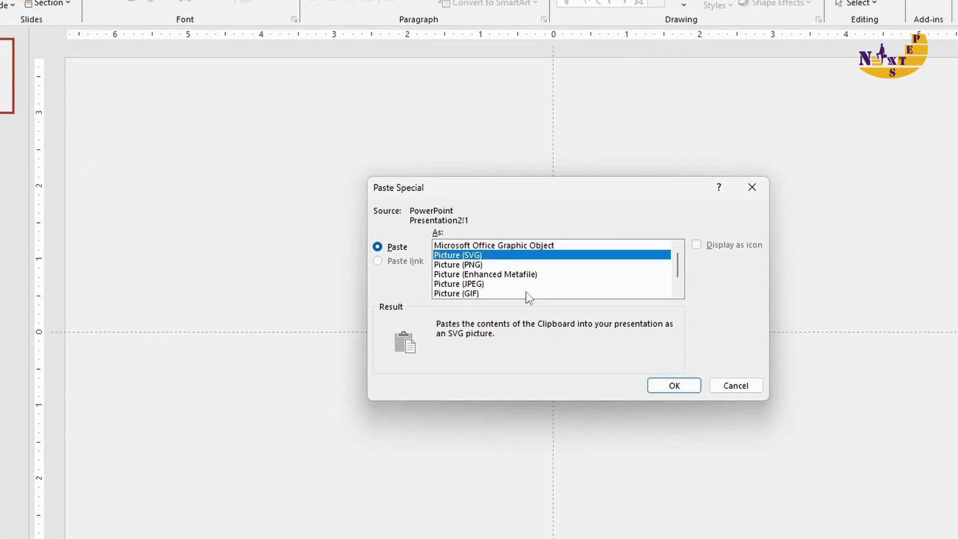
{"action": "left_click", "coordinate": [653, 388]}
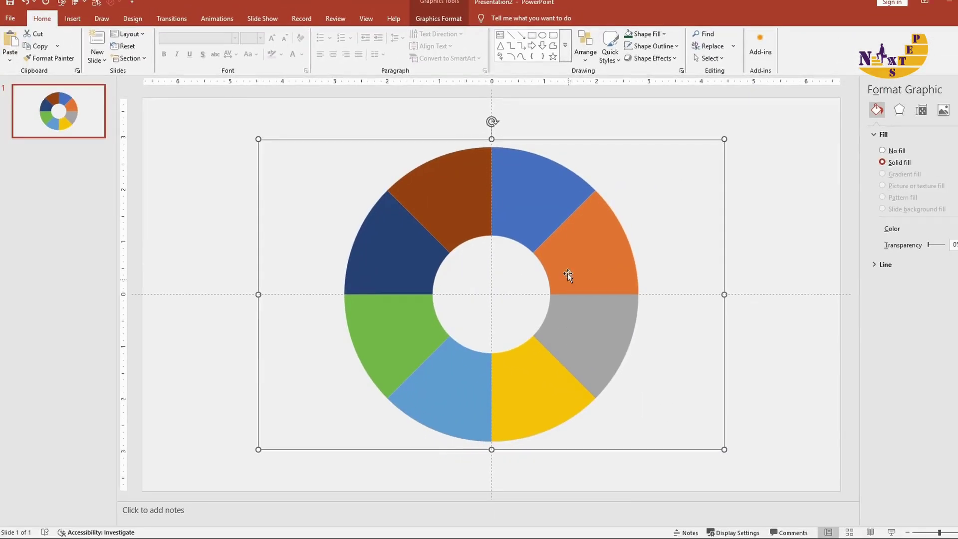
Step: Convert the SVG doughnut to shapes and ungroup it into eight separate slices
{"action": "right_click", "coordinate": [448, 140]}
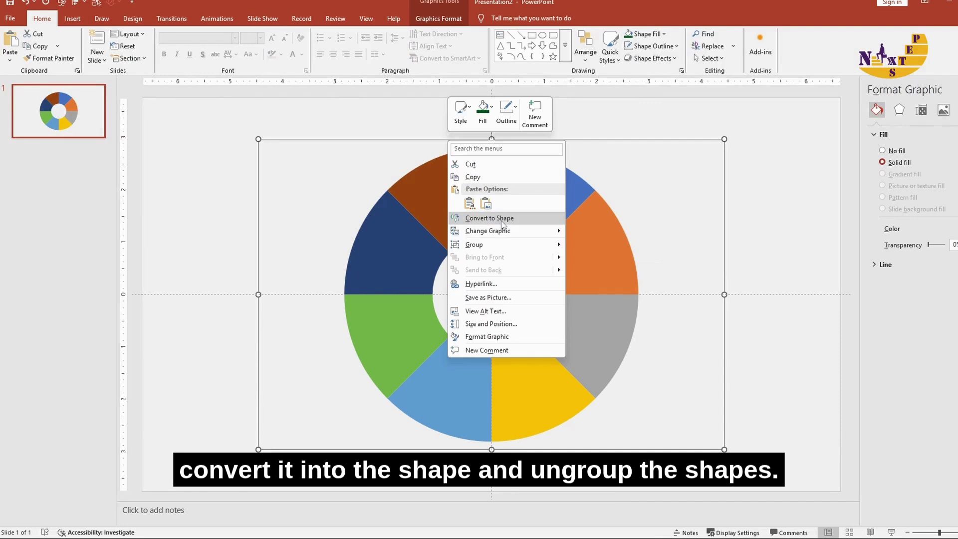
{"action": "left_click", "coordinate": [502, 220]}
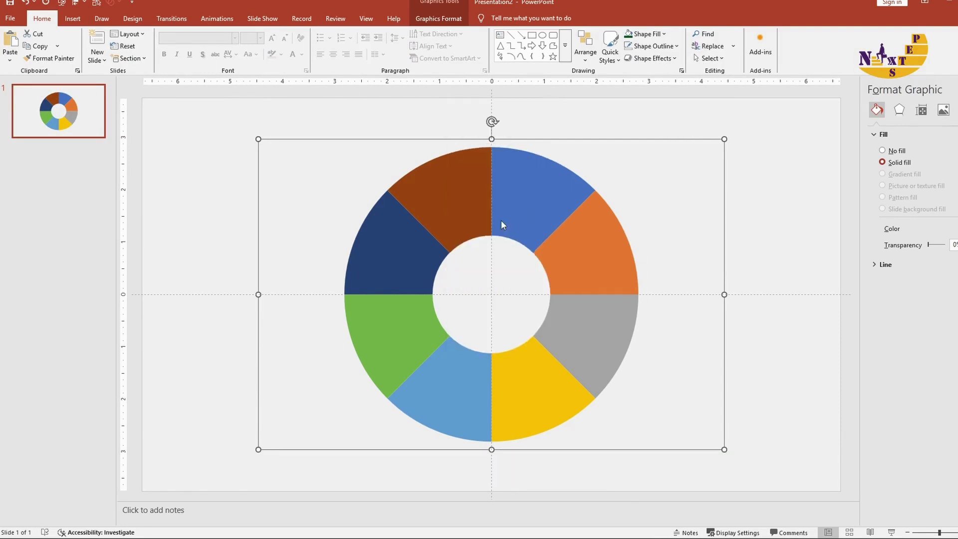
{"action": "right_click", "coordinate": [472, 146]}
{"action": "mouse_move", "coordinate": [504, 221]}
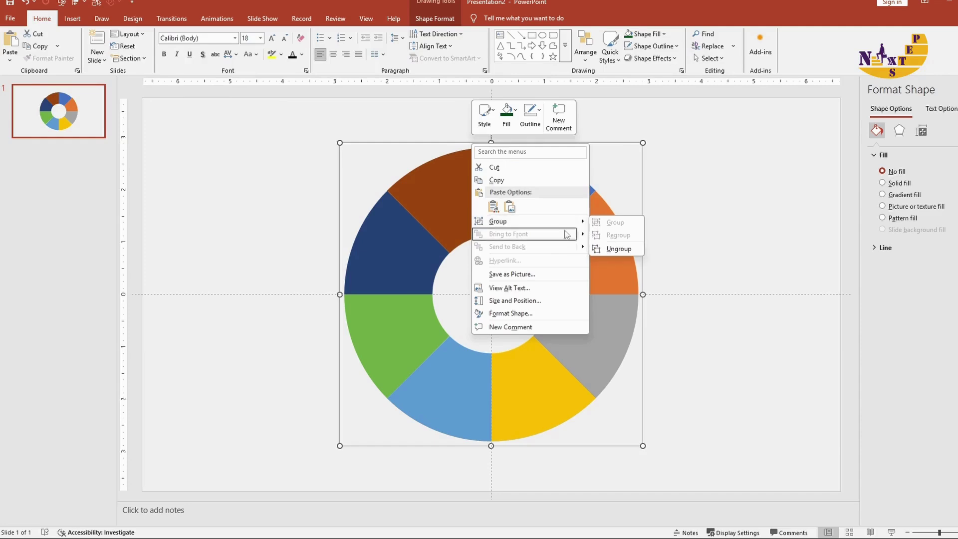
{"action": "left_click", "coordinate": [611, 252]}
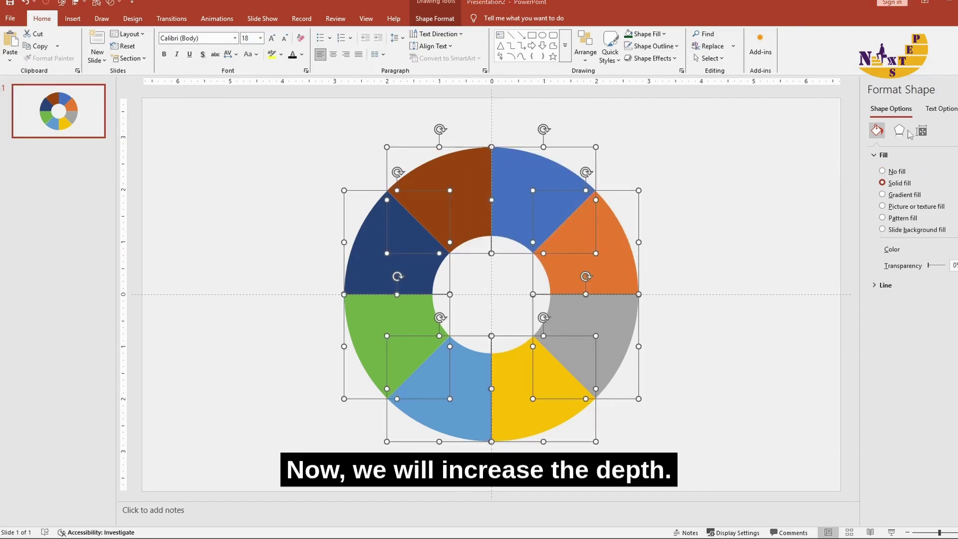
Step: Give all eight slices a 3-D Format depth of 40 pt
{"action": "left_click", "coordinate": [899, 130]}
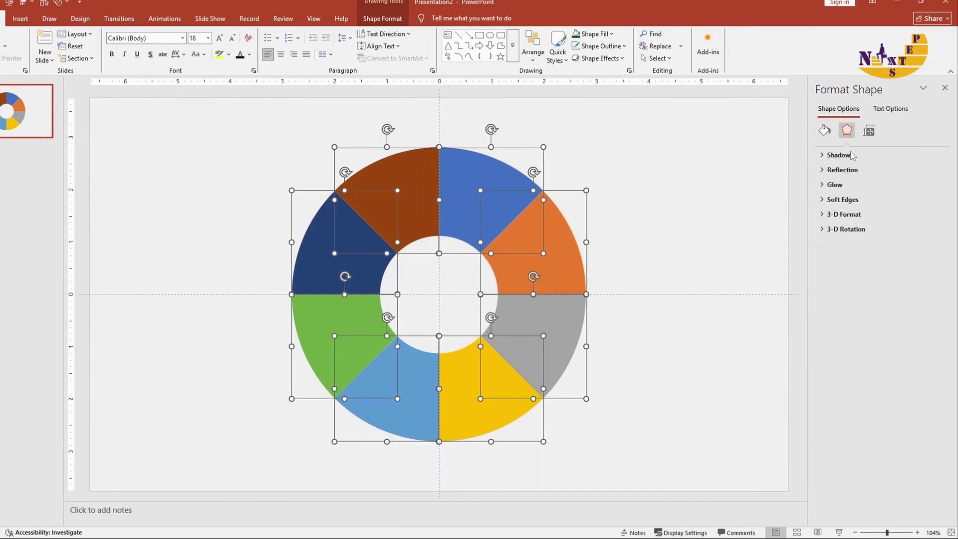
{"action": "left_click", "coordinate": [832, 215]}
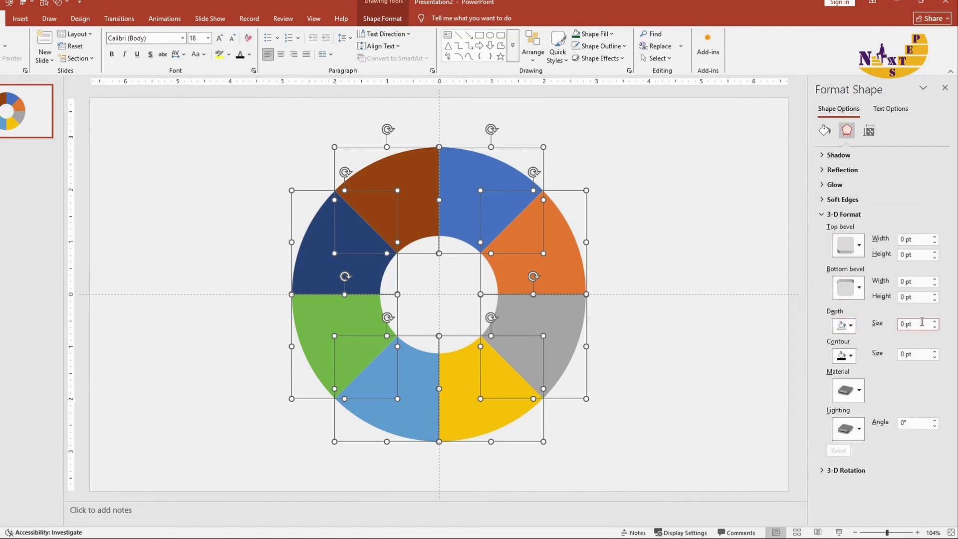
{"action": "left_click_drag", "start_coordinate": [922, 323], "coordinate": [892, 329]}
{"action": "type", "text": "4"}
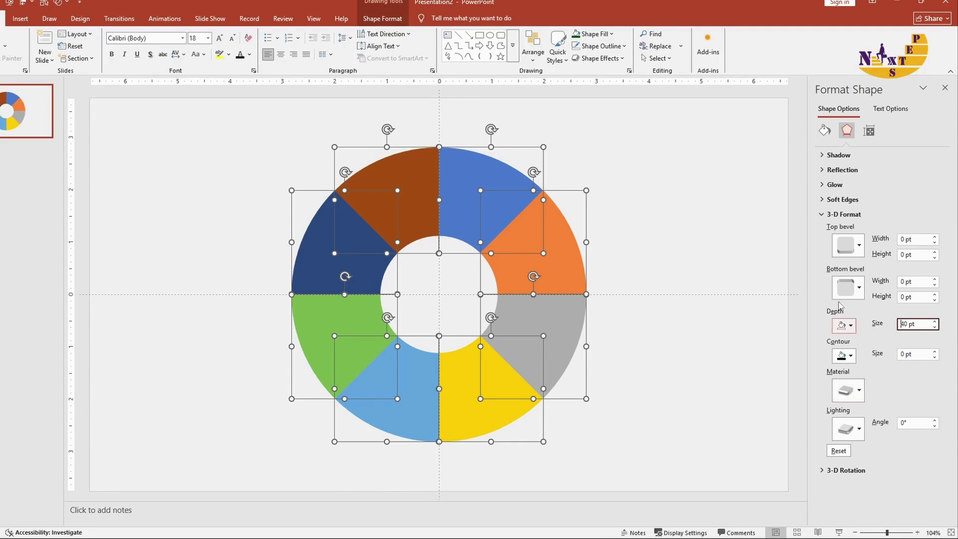
Step: Apply an isometric Parallel 3-D Rotation preset to the slices
{"action": "left_click", "coordinate": [846, 470]}
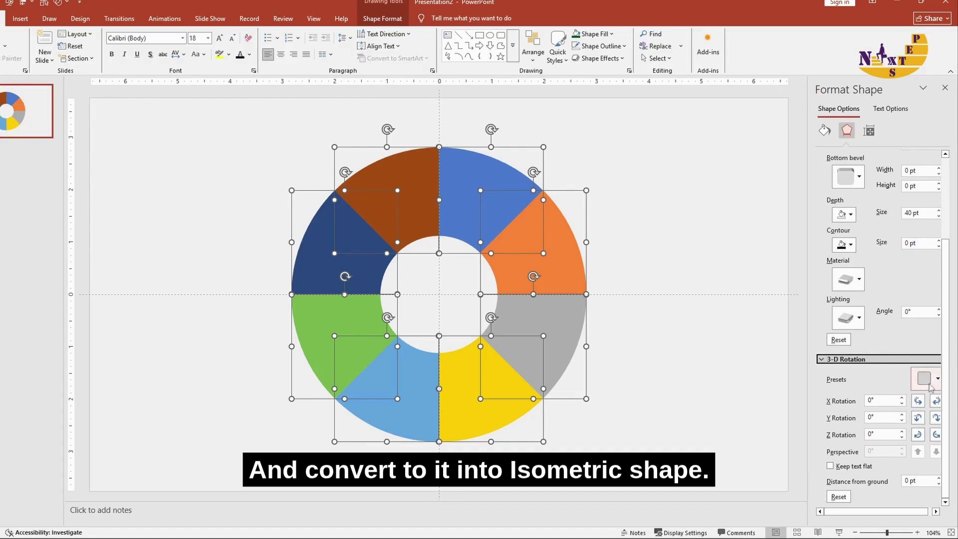
{"action": "left_click", "coordinate": [927, 379]}
{"action": "left_click", "coordinate": [908, 159]}
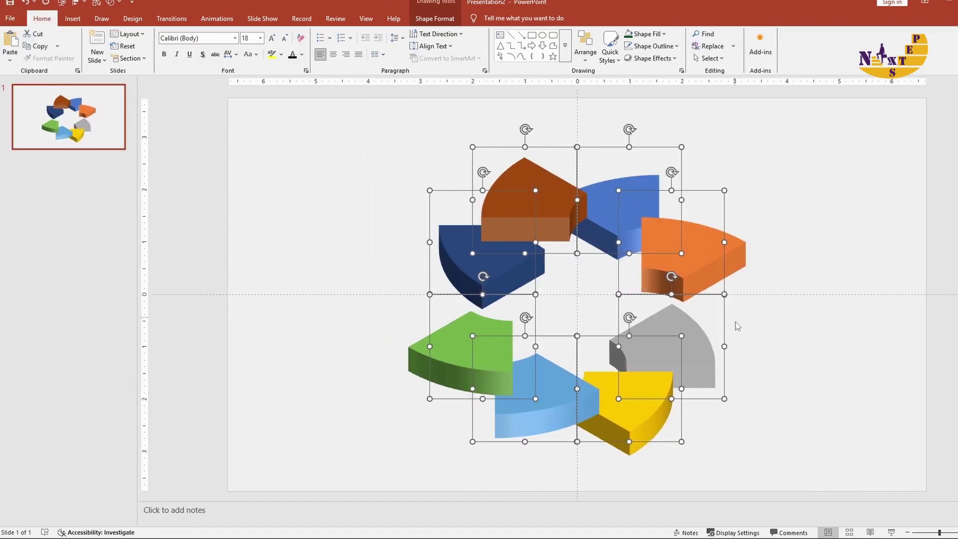
Step: Zoom in and fit the dark-blue slice behind and against the green piece
{"action": "left_click", "coordinate": [728, 417]}
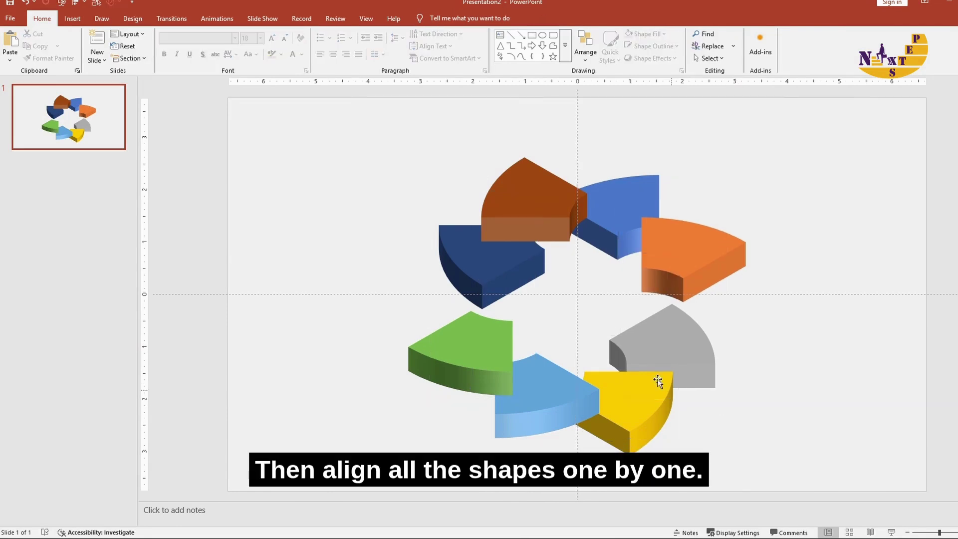
{"action": "left_click", "coordinate": [946, 533]}
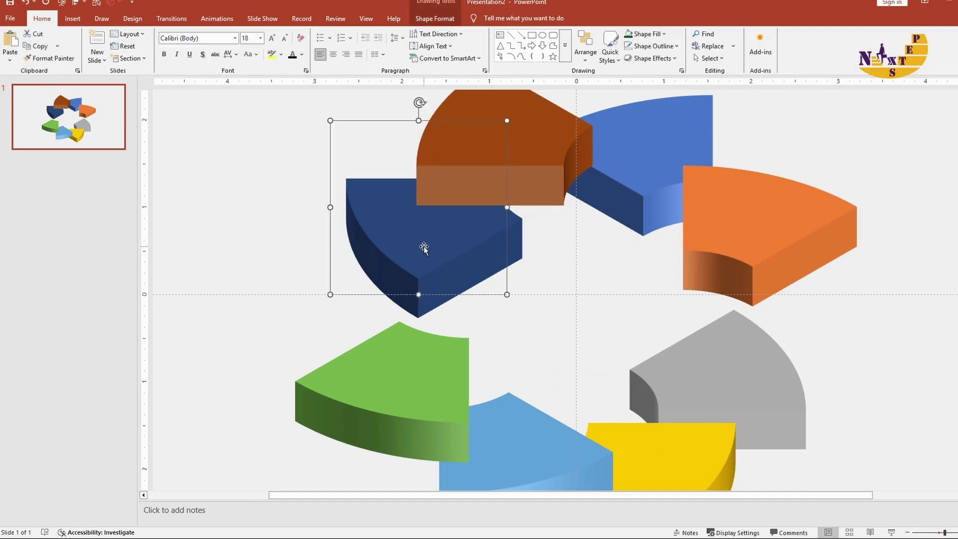
{"action": "left_click_drag", "start_coordinate": [423, 246], "coordinate": [307, 319]}
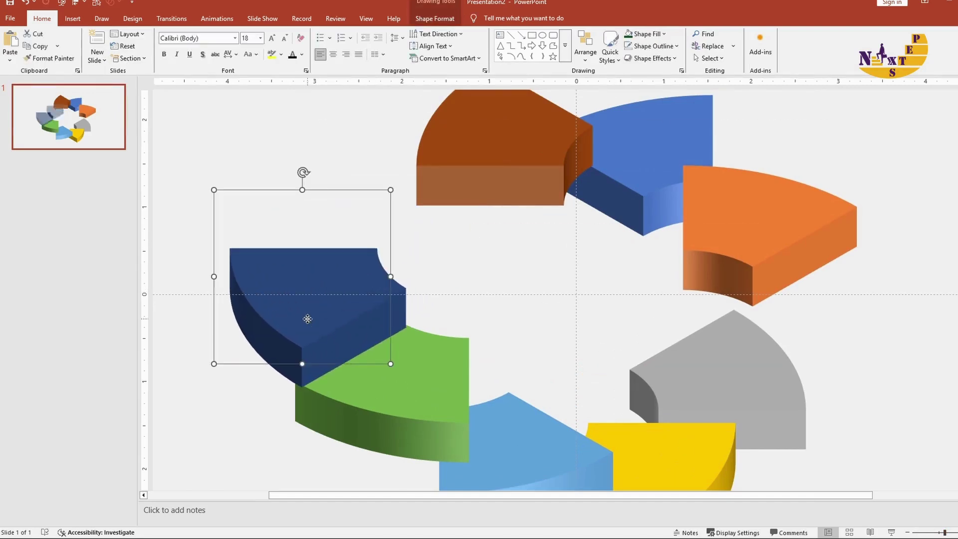
{"action": "right_click", "coordinate": [307, 318]}
{"action": "left_click", "coordinate": [333, 221]}
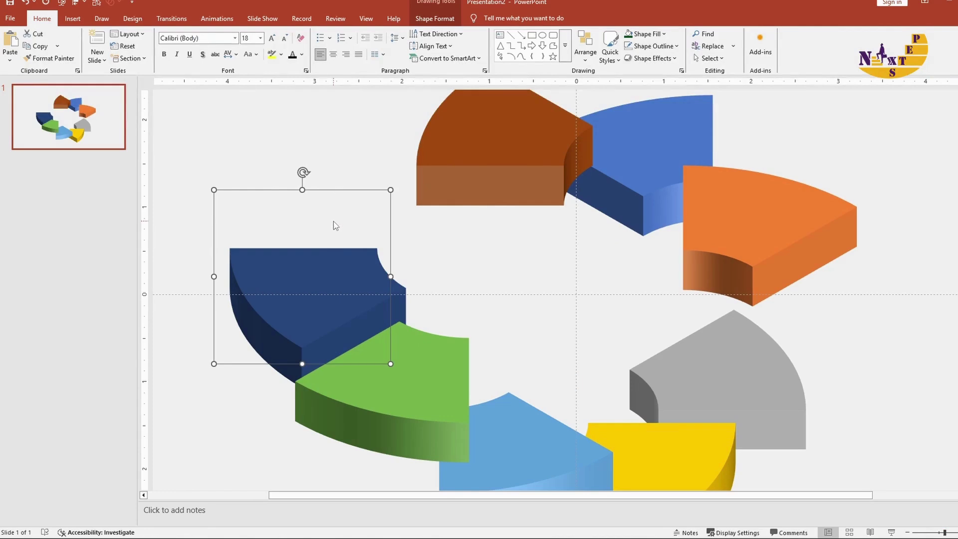
{"action": "left_click_drag", "start_coordinate": [314, 295], "coordinate": [309, 340]}
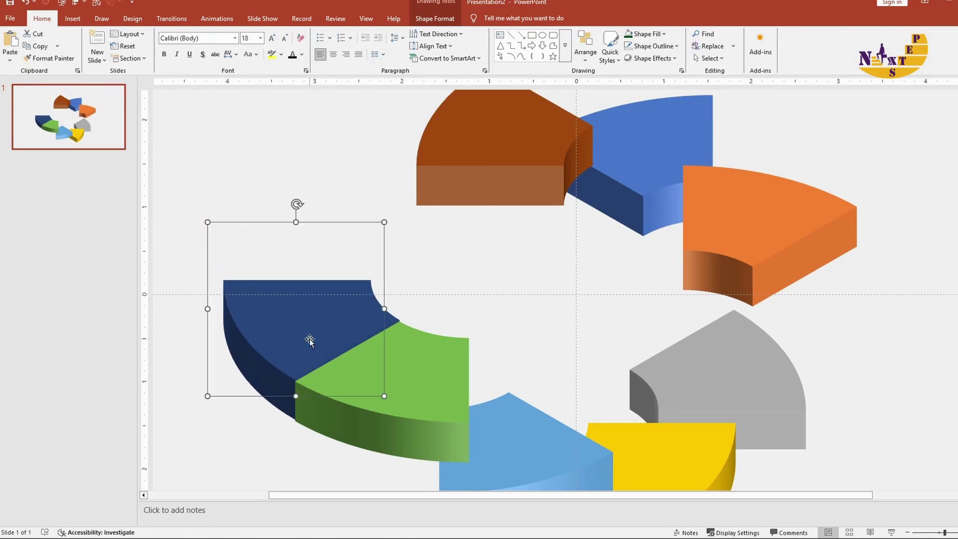
{"action": "key", "text": "ctrl+Down"}
{"action": "key", "text": "ctrl+Left"}
{"action": "key", "text": "ctrl+Down"}
{"action": "key", "text": "ctrl+Down"}
{"action": "key", "text": "ctrl+Left"}
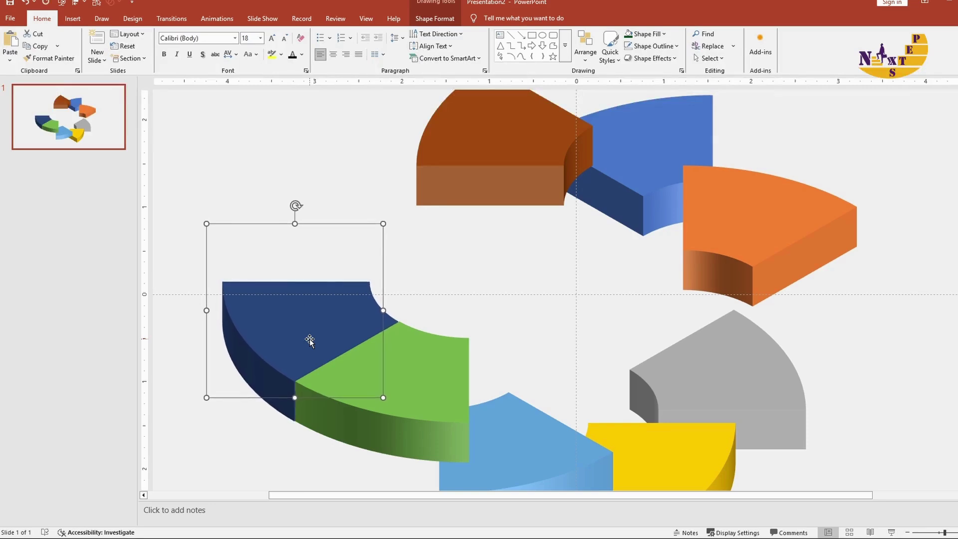
{"action": "key", "text": "ctrl+Right"}
{"action": "key", "text": "ctrl+Right"}
Step: Fit the brown slice behind dark-blue and the blue slice in front beside brown
{"action": "left_click_drag", "start_coordinate": [493, 155], "coordinate": [304, 239]}
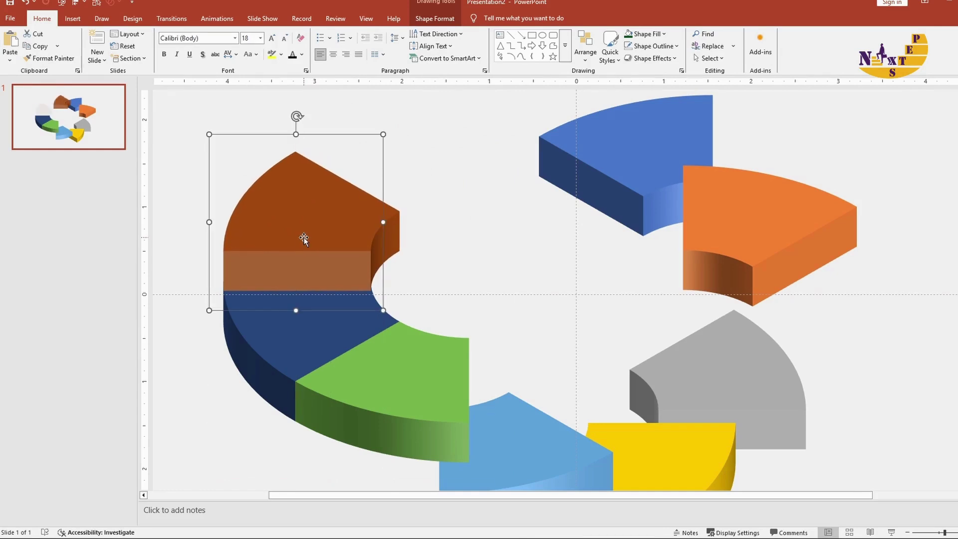
{"action": "right_click", "coordinate": [305, 237]}
{"action": "left_click", "coordinate": [339, 368]}
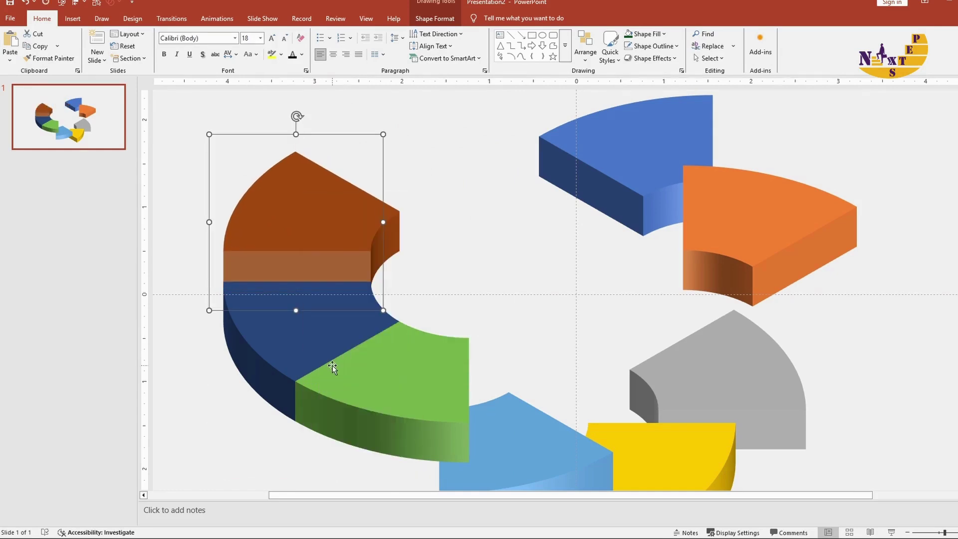
{"action": "left_click_drag", "start_coordinate": [325, 222], "coordinate": [331, 253]}
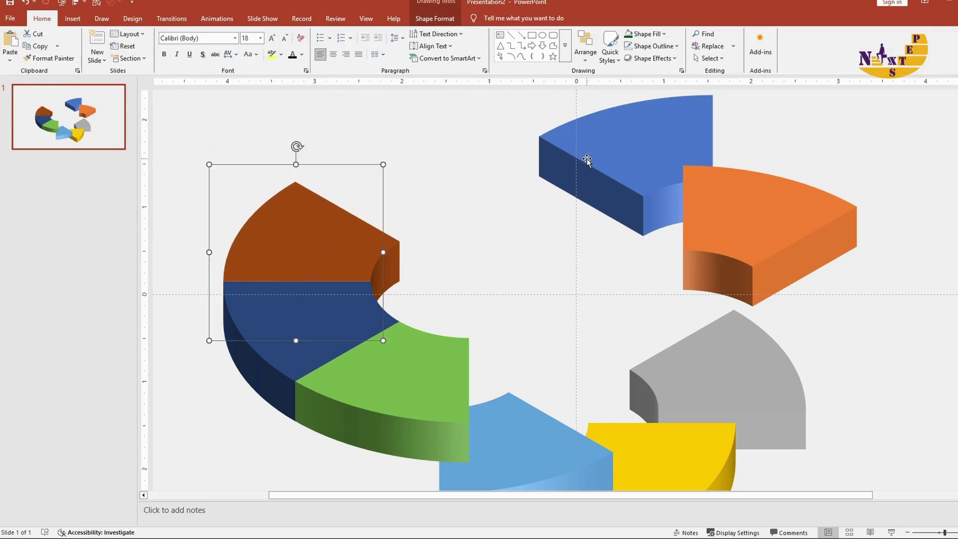
{"action": "left_click_drag", "start_coordinate": [587, 160], "coordinate": [401, 178]}
{"action": "right_click", "coordinate": [401, 178]}
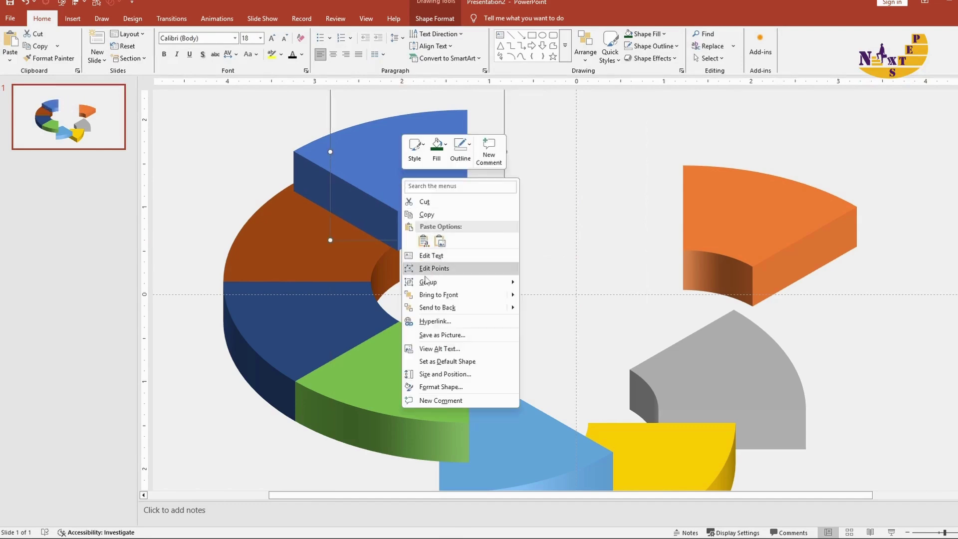
{"action": "left_click", "coordinate": [427, 299]}
{"action": "left_click_drag", "start_coordinate": [400, 182], "coordinate": [396, 210]}
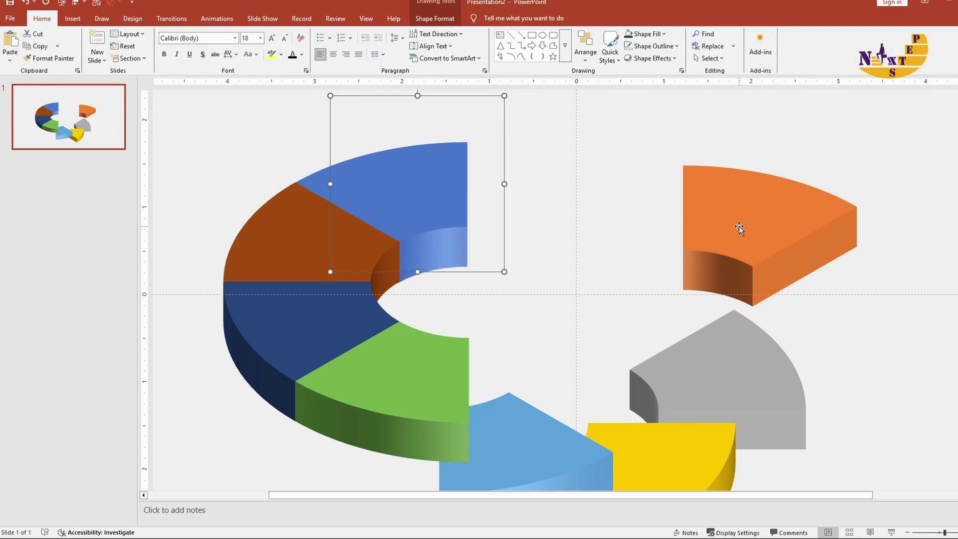
Step: Fit the orange slice next to blue and the grey slice beside orange
{"action": "left_click", "coordinate": [765, 233]}
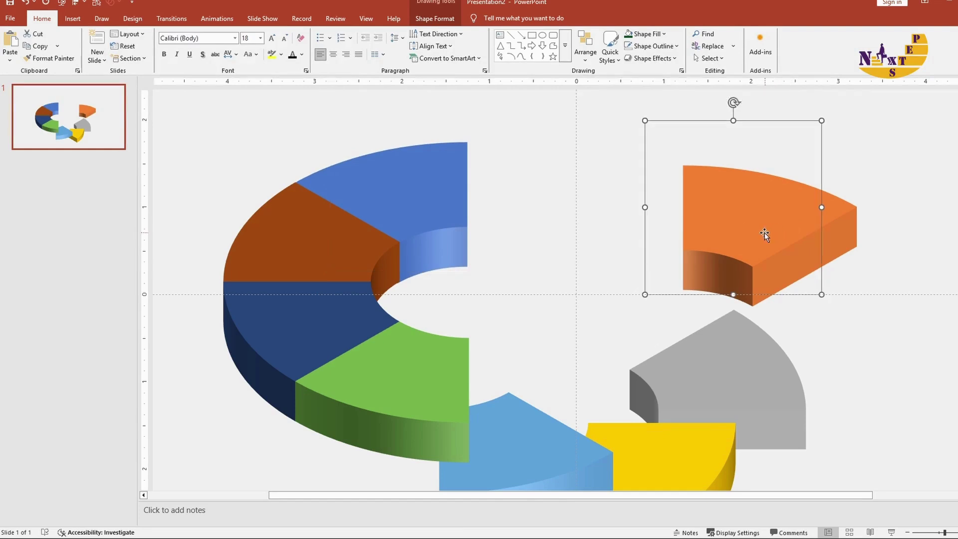
{"action": "left_click_drag", "start_coordinate": [765, 232], "coordinate": [540, 210]}
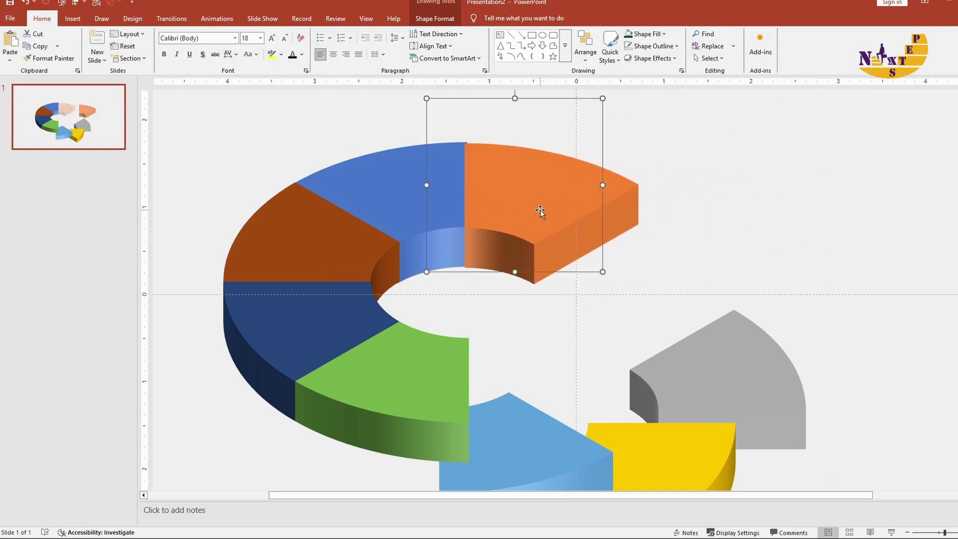
{"action": "key", "text": "ctrl+Up"}
{"action": "key", "text": "ctrl+Up"}
{"action": "key", "text": "ctrl+Down"}
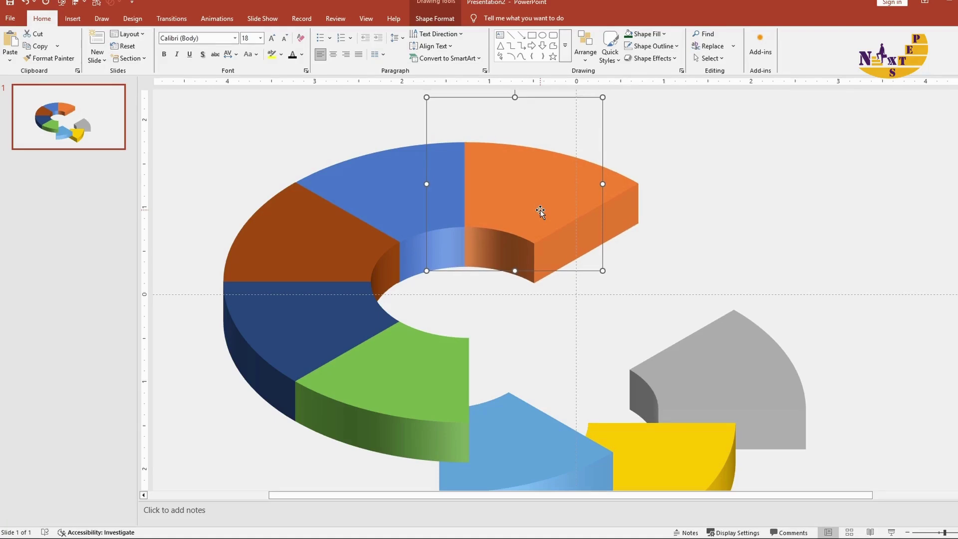
{"action": "left_click_drag", "start_coordinate": [706, 383], "coordinate": [622, 263]}
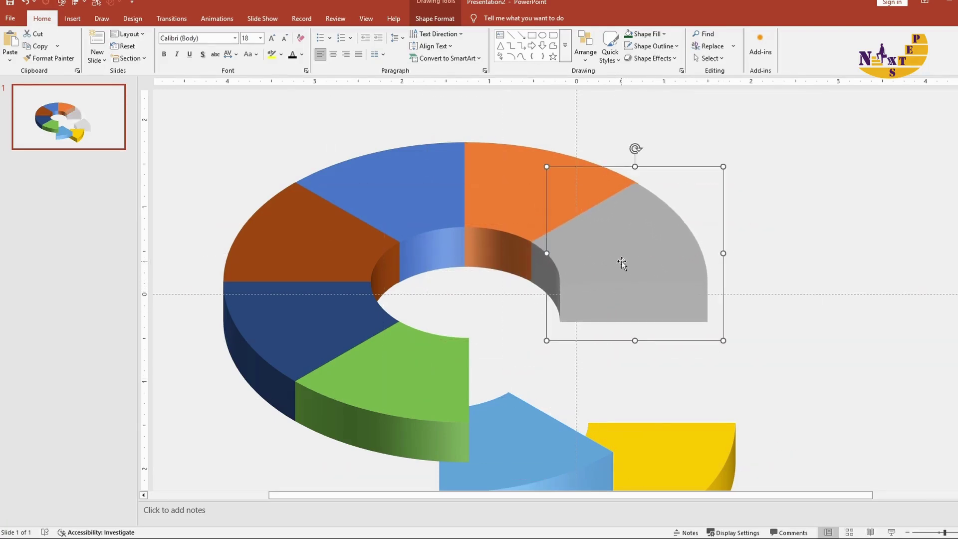
Step: Fit the yellow and light-blue slices to close the ring, then zoom out
{"action": "left_click", "coordinate": [643, 439]}
{"action": "left_click_drag", "start_coordinate": [671, 472], "coordinate": [645, 334]}
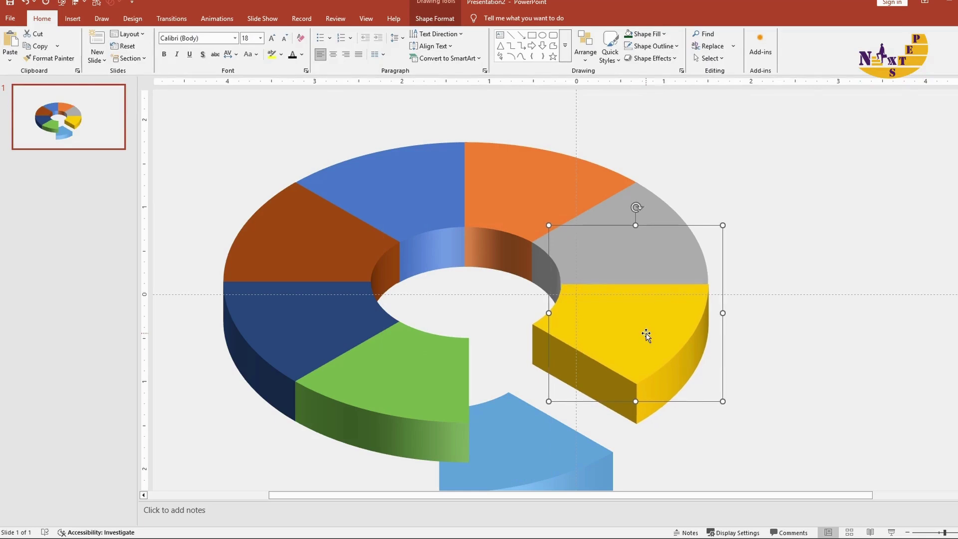
{"action": "key", "text": "ctrl+Left"}
{"action": "key", "text": "ctrl+Left"}
{"action": "key", "text": "ctrl+Down"}
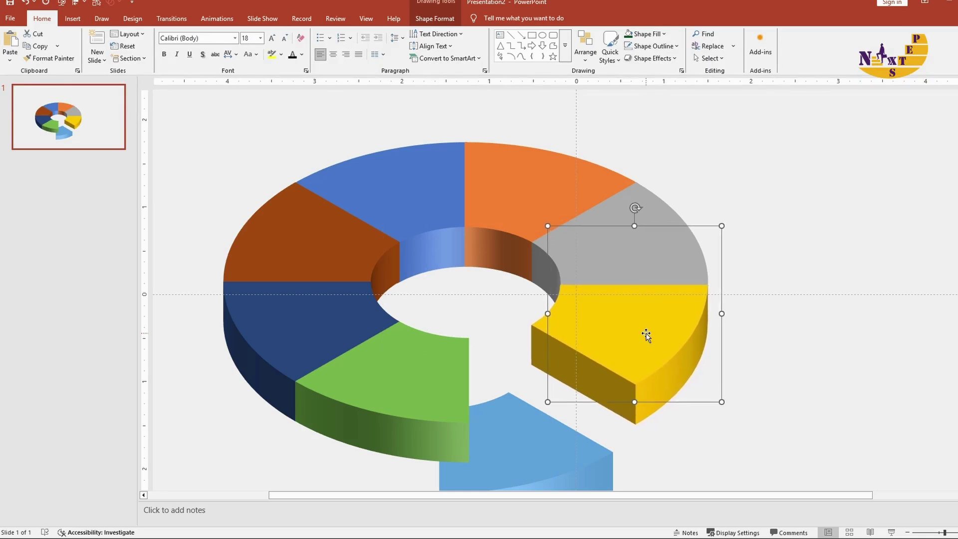
{"action": "key", "text": "ctrl+Up"}
{"action": "left_click_drag", "start_coordinate": [547, 456], "coordinate": [546, 391]}
{"action": "key", "text": "ctrl+Down"}
{"action": "key", "text": "ctrl+Down"}
{"action": "key", "text": "ctrl+Down"}
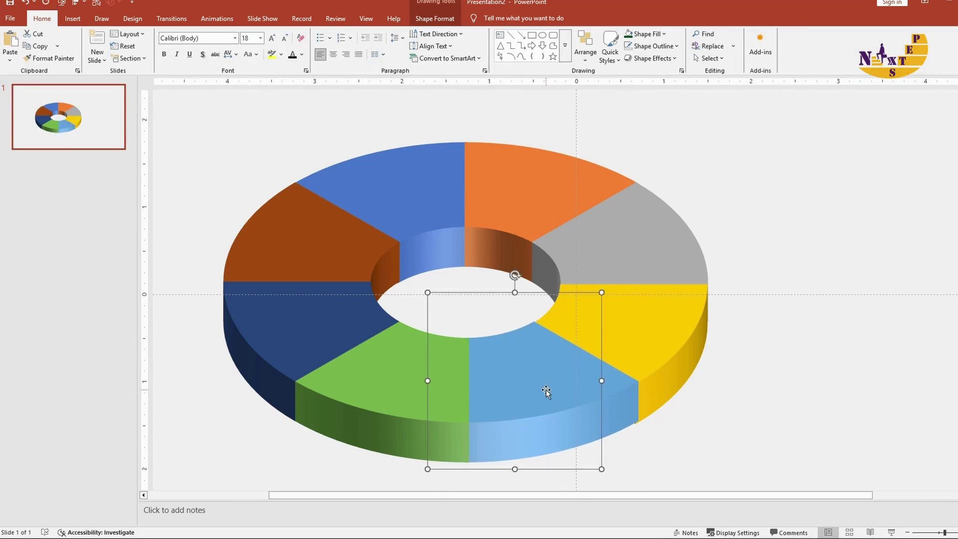
{"action": "left_click", "coordinate": [906, 534]}
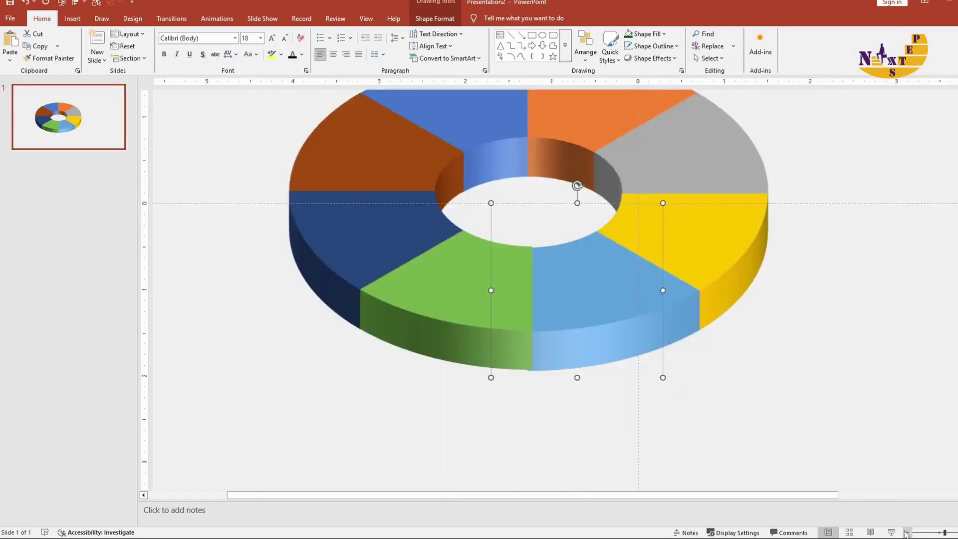
{"action": "scroll", "coordinate": [797, 462], "scroll_direction": "up", "scroll_amount": 3}
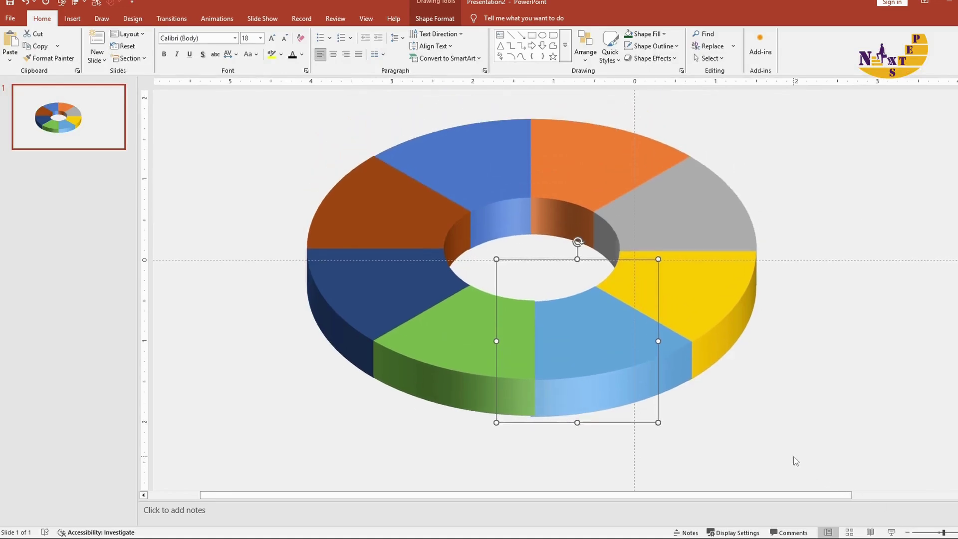
Step: Delete the yellow and light-blue slices and open Format Shape for the green slice
{"action": "left_click", "coordinate": [687, 315], "text": "shift"}
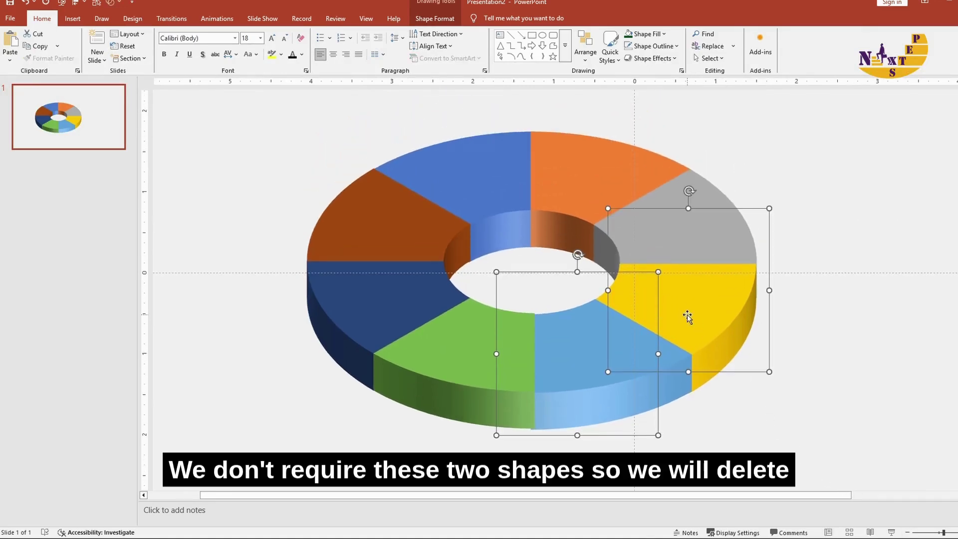
{"action": "key", "text": "Delete"}
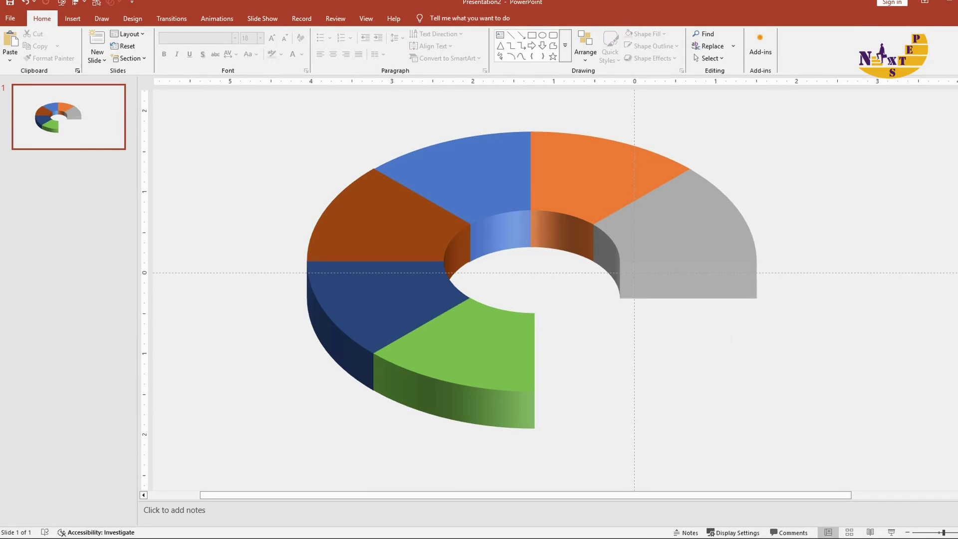
{"action": "right_click", "coordinate": [458, 376]}
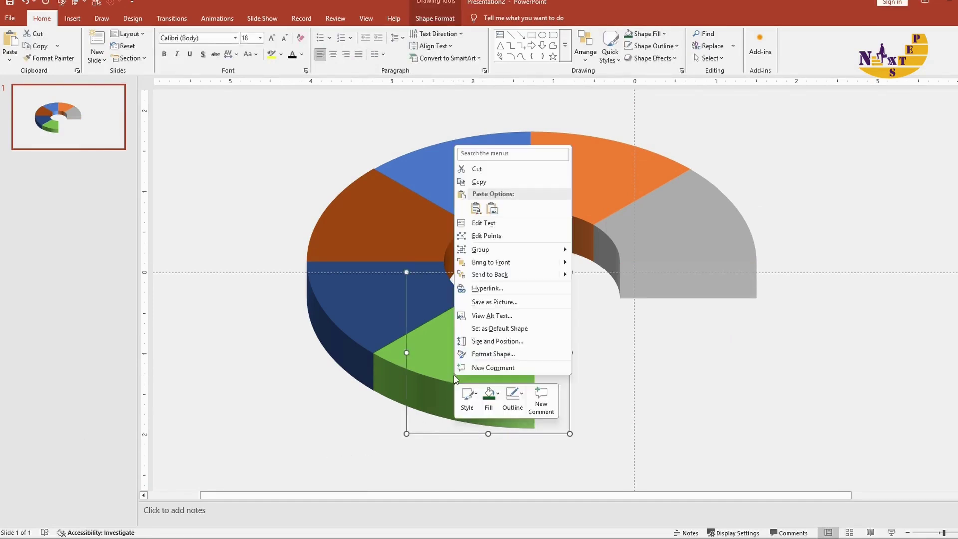
{"action": "left_click", "coordinate": [491, 354]}
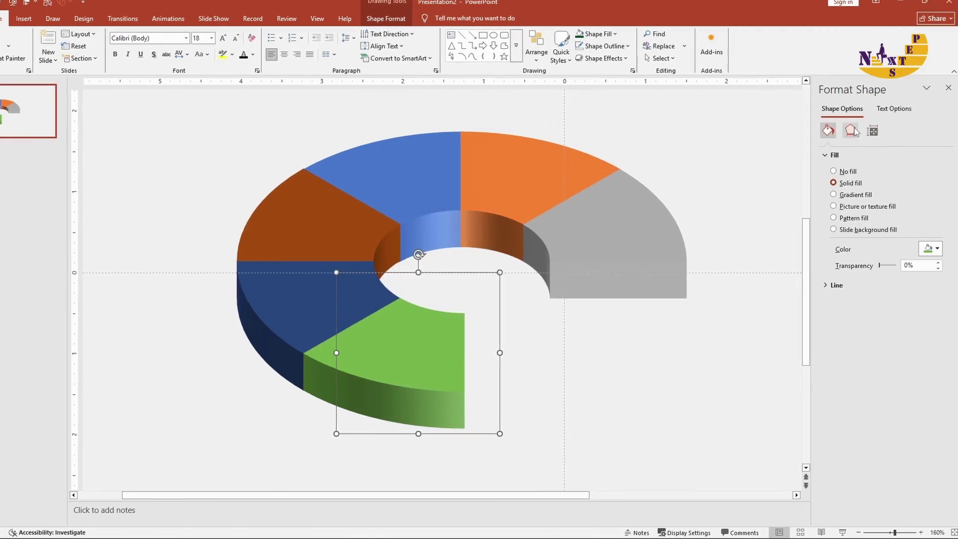
Step: Give the green, dark-blue and brown doughnut pieces 3-D depths of 25, 50 and 75 pt
{"action": "left_click", "coordinate": [851, 131]}
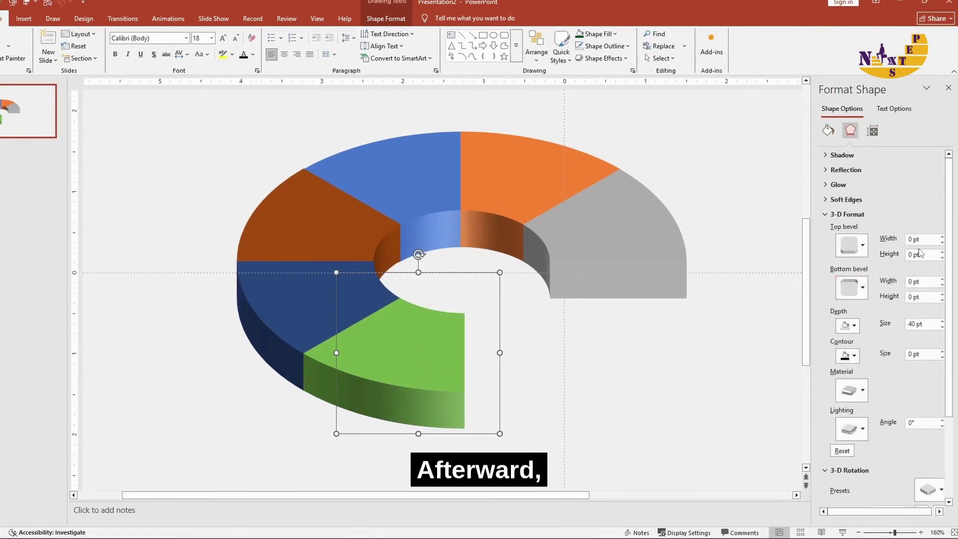
{"action": "double_click", "coordinate": [918, 324]}
{"action": "type", "text": "25"}
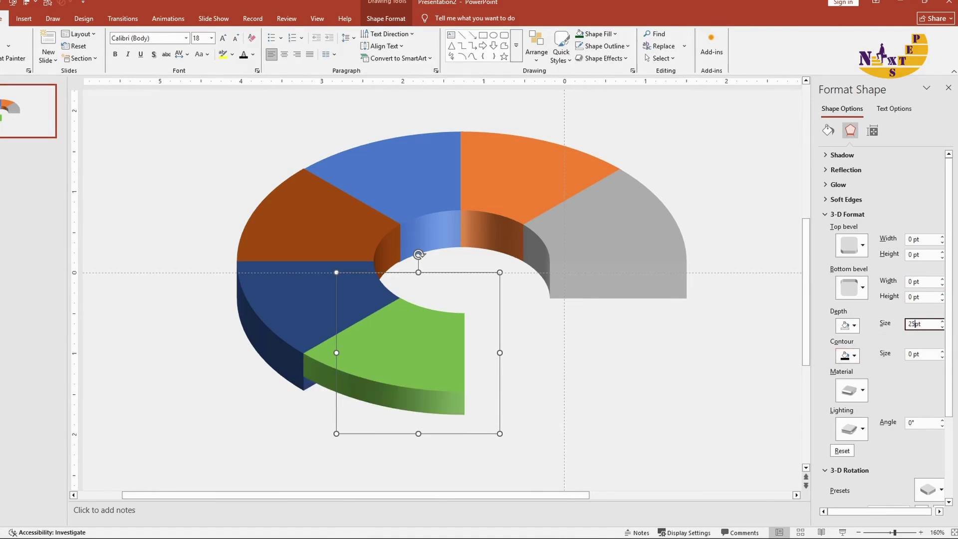
{"action": "left_click", "coordinate": [302, 309]}
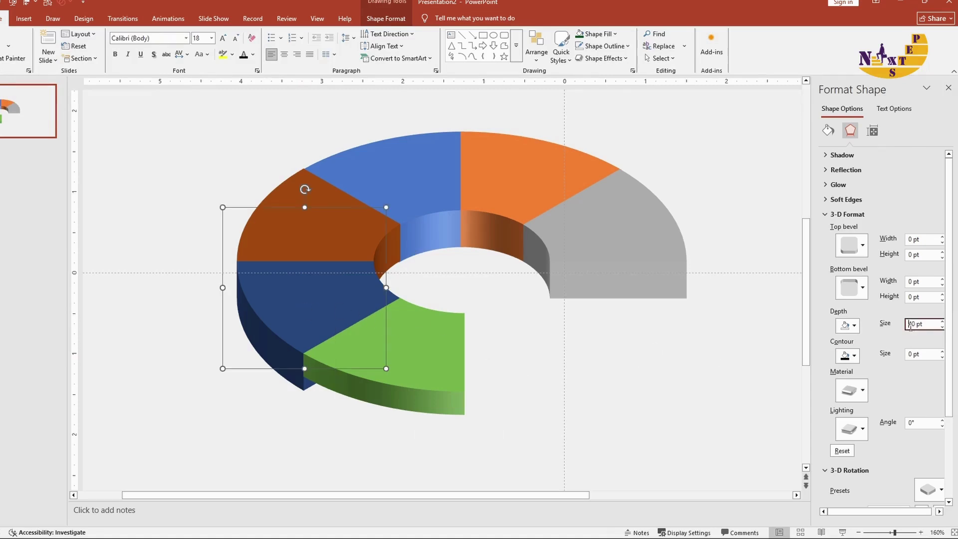
{"action": "type", "text": "50"}
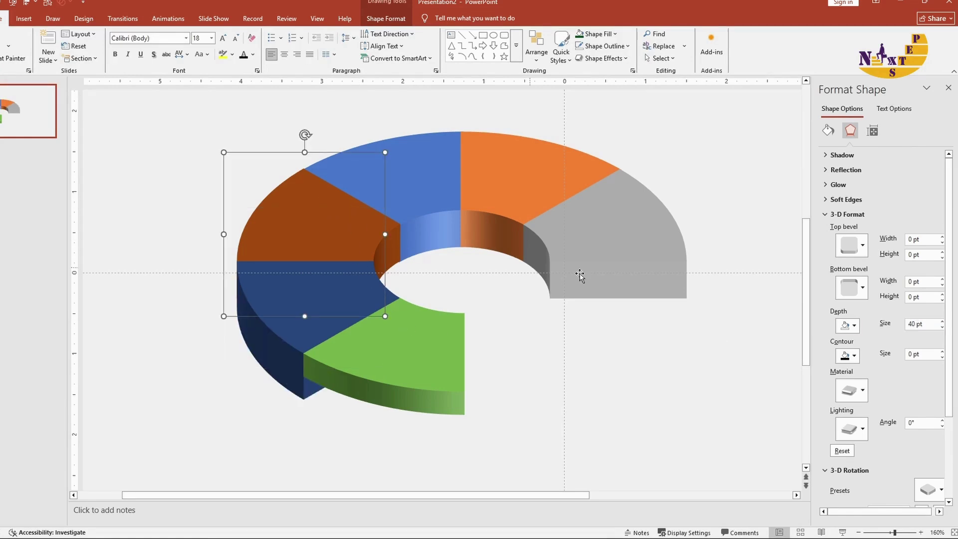
{"action": "left_click", "coordinate": [916, 326]}
{"action": "type", "text": "75"}
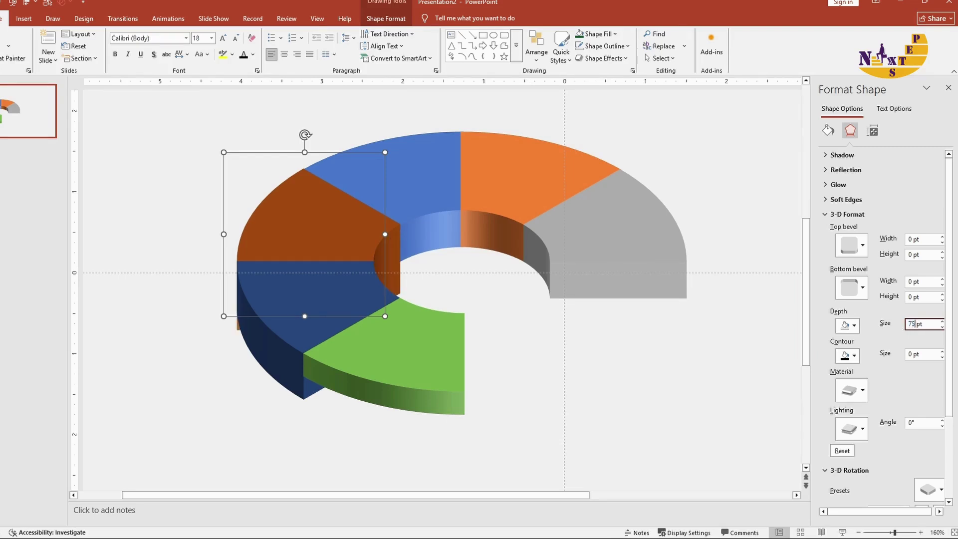
Step: Give the blue, orange and grey pieces 3-D depths of 100, 125 and 150 pt
{"action": "left_click", "coordinate": [437, 194]}
{"action": "left_click", "coordinate": [916, 324]}
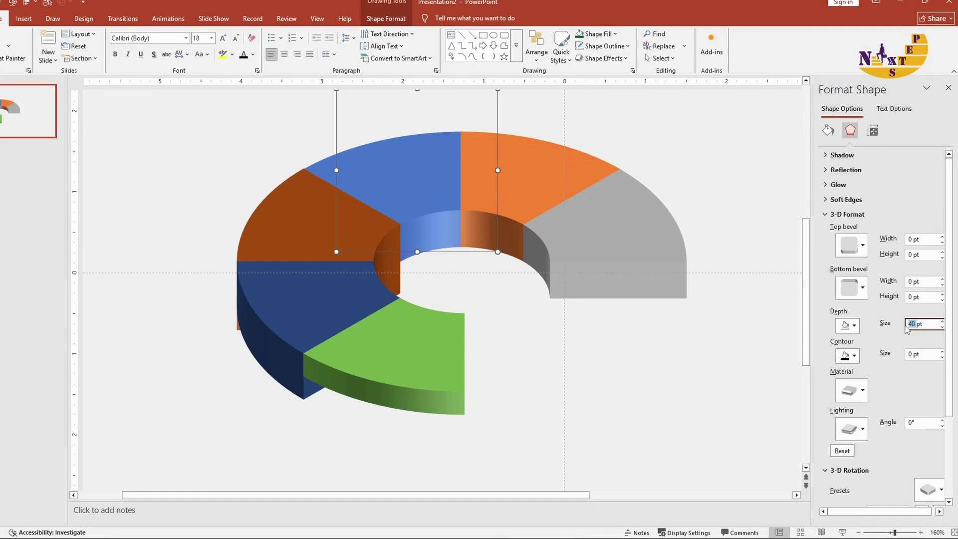
{"action": "type", "text": "100"}
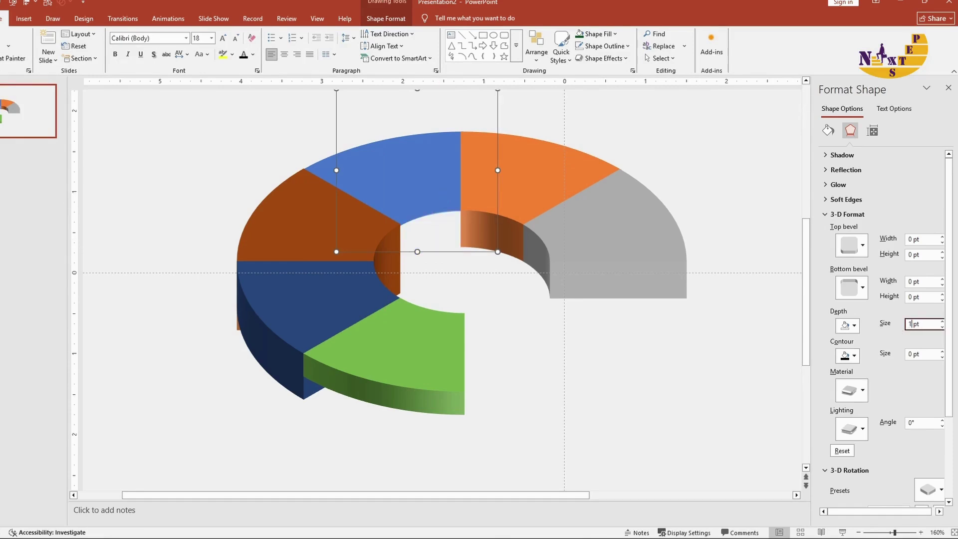
{"action": "left_click", "coordinate": [534, 175]}
{"action": "left_click_drag", "start_coordinate": [916, 323], "coordinate": [904, 325]}
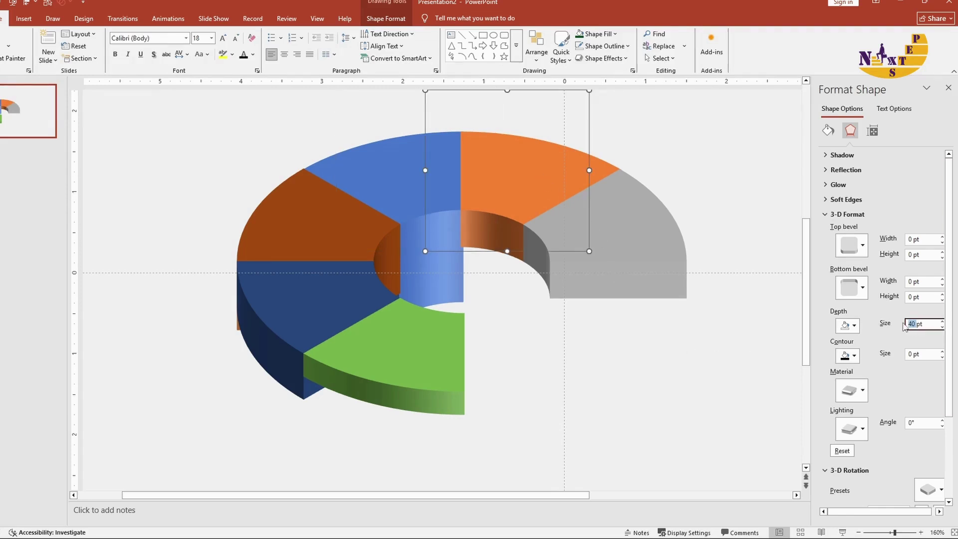
{"action": "type", "text": "125"}
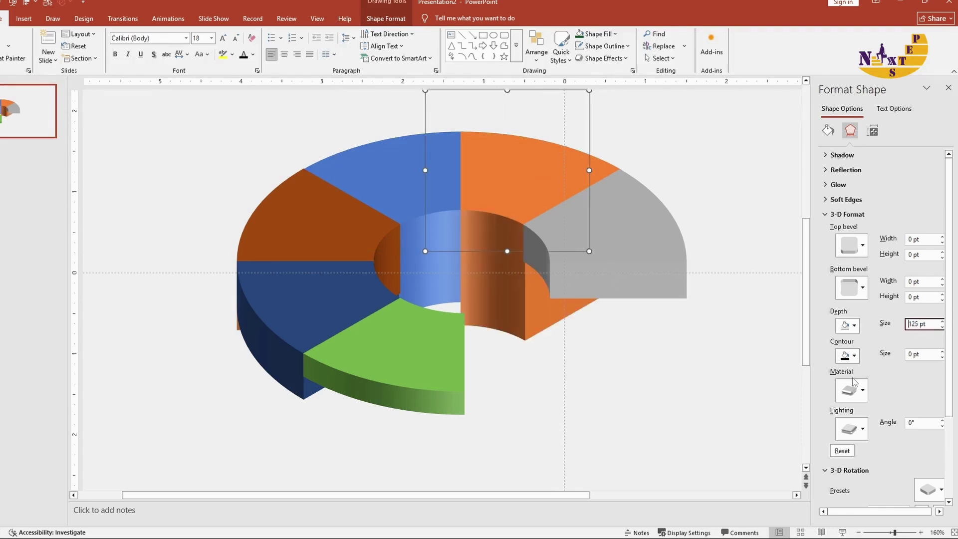
{"action": "left_click", "coordinate": [649, 265]}
{"action": "left_click_drag", "start_coordinate": [917, 324], "coordinate": [904, 324]}
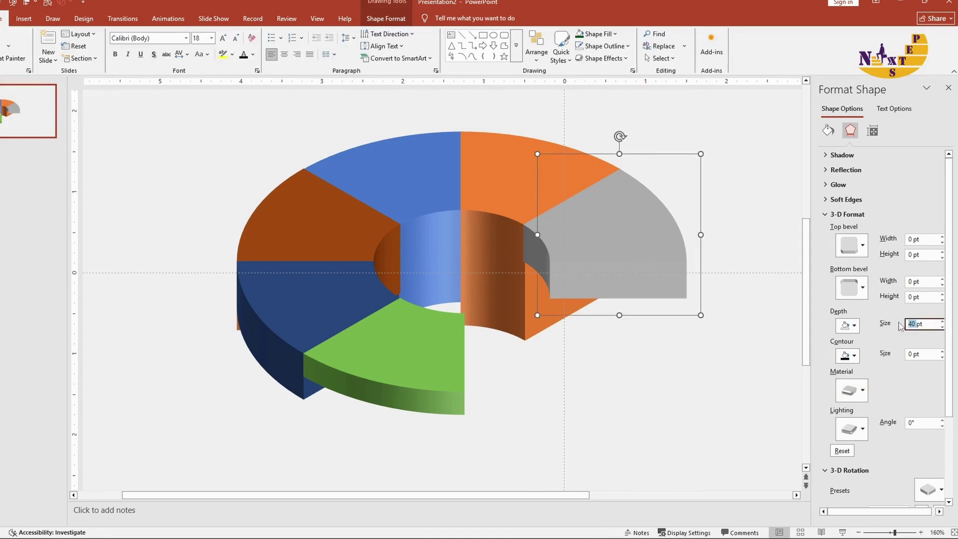
{"action": "type", "text": "150"}
{"action": "key", "text": "Return"}
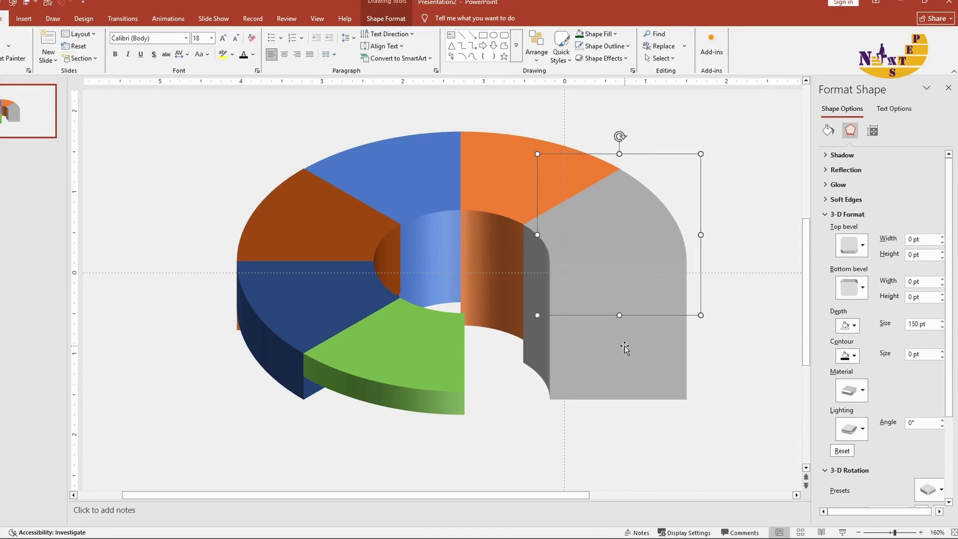
Step: Zoom out and raise the grey, orange, blue and brown pieces so their bases line up
{"action": "left_click", "coordinate": [859, 532]}
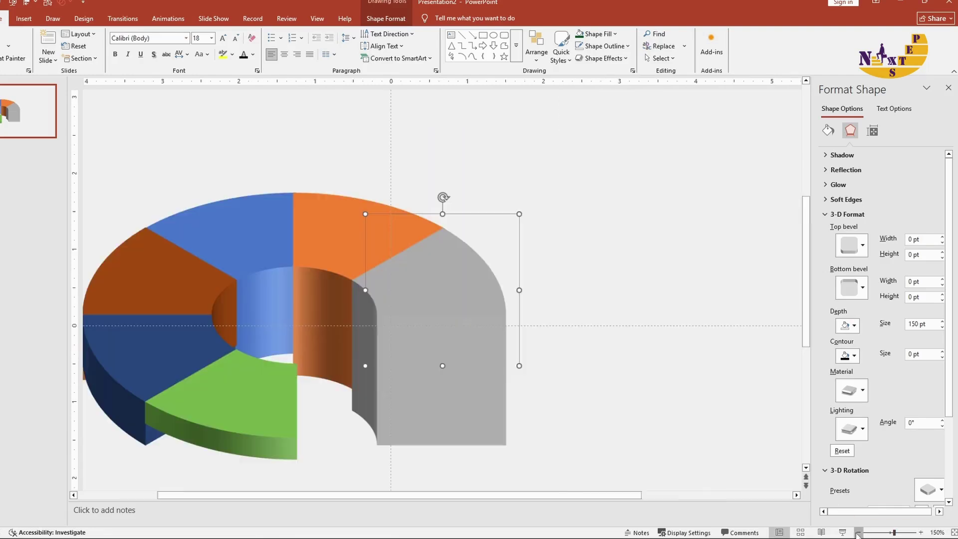
{"action": "left_click", "coordinate": [859, 532]}
{"action": "left_click", "coordinate": [859, 532]}
{"action": "left_click", "coordinate": [859, 533]}
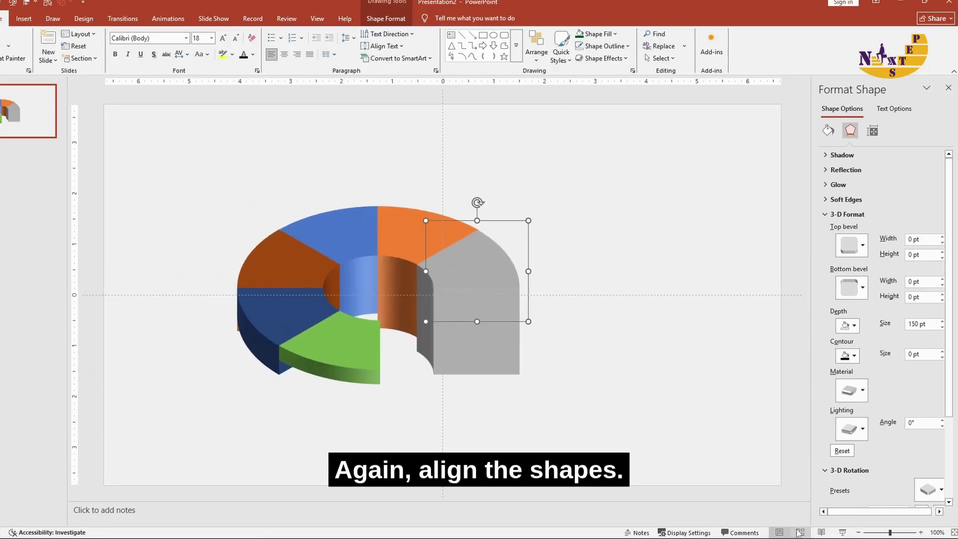
{"action": "left_click_drag", "start_coordinate": [498, 333], "coordinate": [520, 295]}
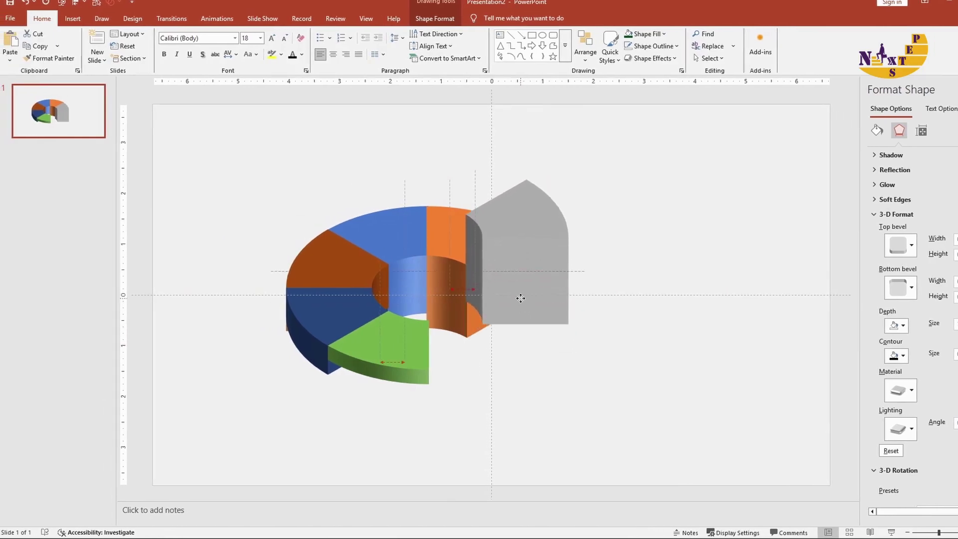
{"action": "left_click", "coordinate": [456, 308]}
{"action": "left_click_drag", "start_coordinate": [452, 317], "coordinate": [413, 279]}
{"action": "left_click", "coordinate": [411, 295]}
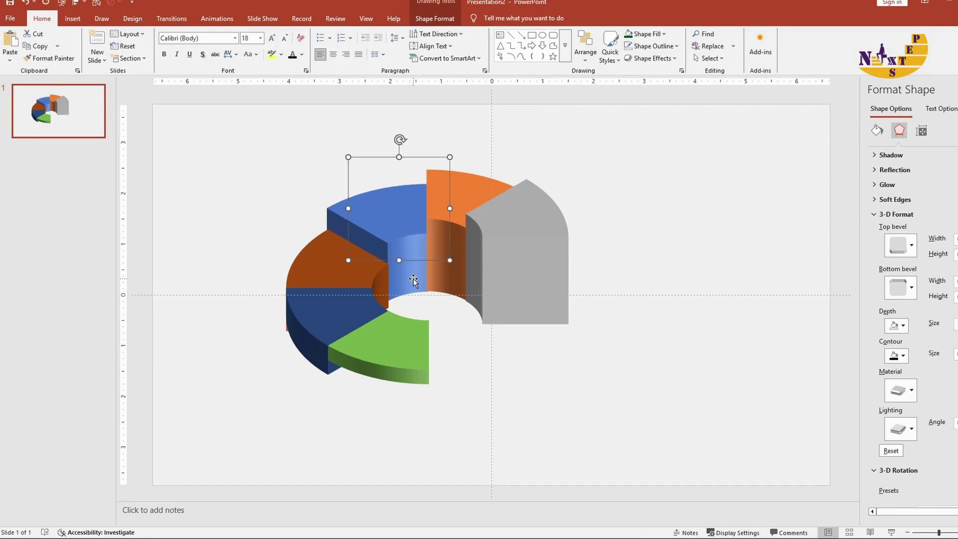
{"action": "left_click", "coordinate": [357, 277]}
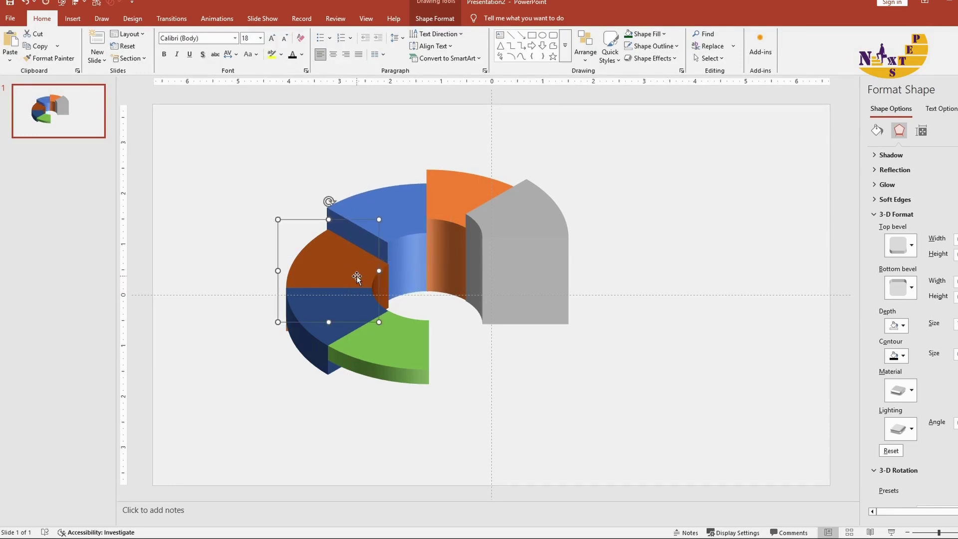
{"action": "left_click_drag", "start_coordinate": [353, 270], "coordinate": [352, 263]}
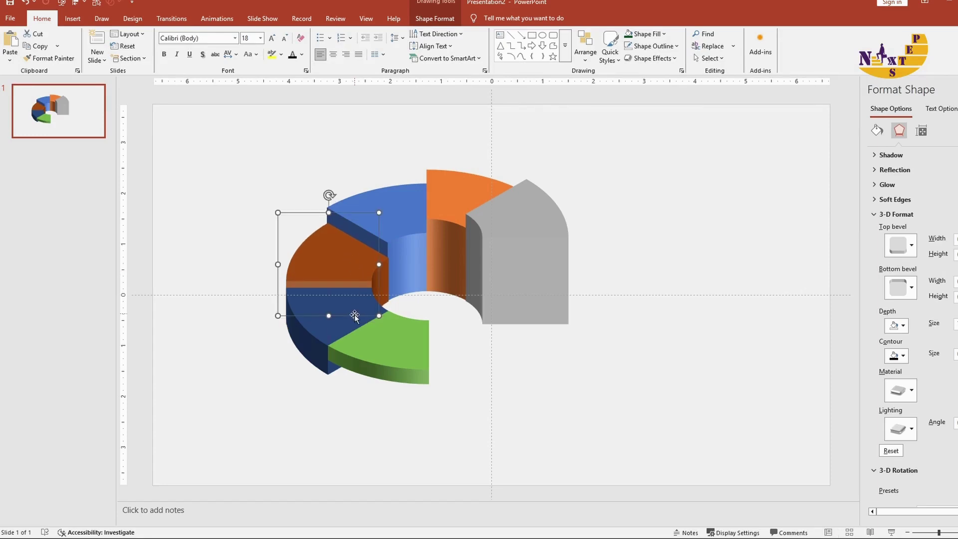
Step: Lower the green and dark-blue pieces slightly to finish aligning the staircase bases
{"action": "left_click", "coordinate": [332, 330]}
{"action": "left_click", "coordinate": [403, 361]}
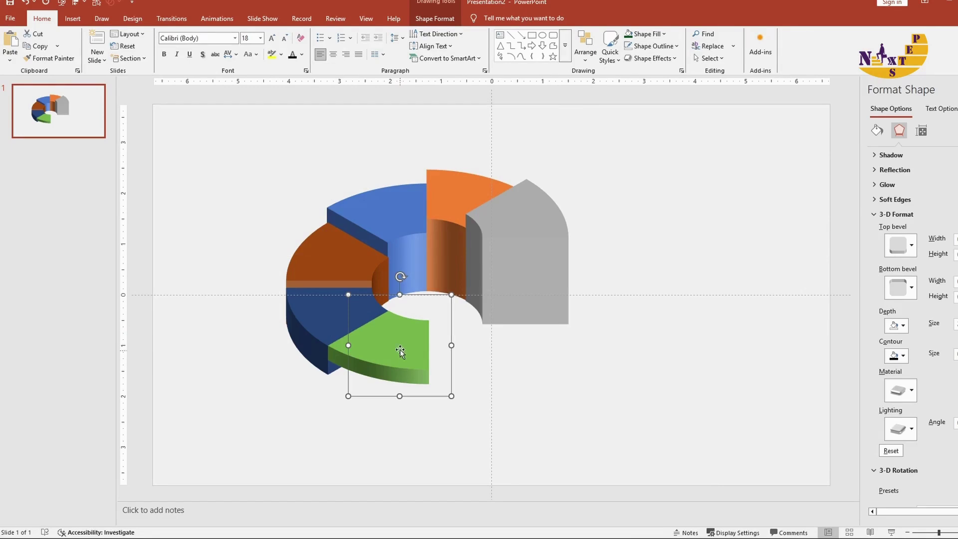
{"action": "left_click_drag", "start_coordinate": [401, 347], "coordinate": [395, 364]}
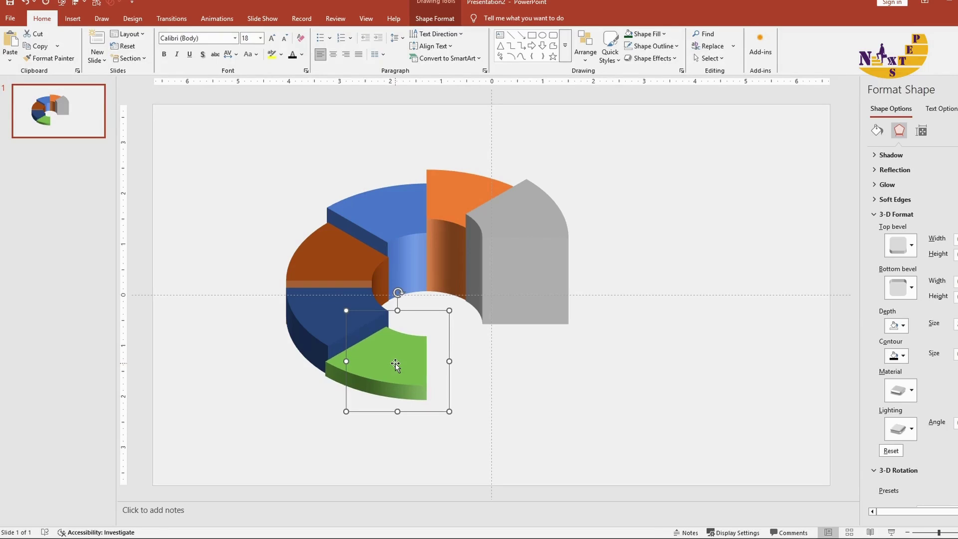
{"action": "key", "text": "ctrl+Right"}
{"action": "key", "text": "ctrl+Right"}
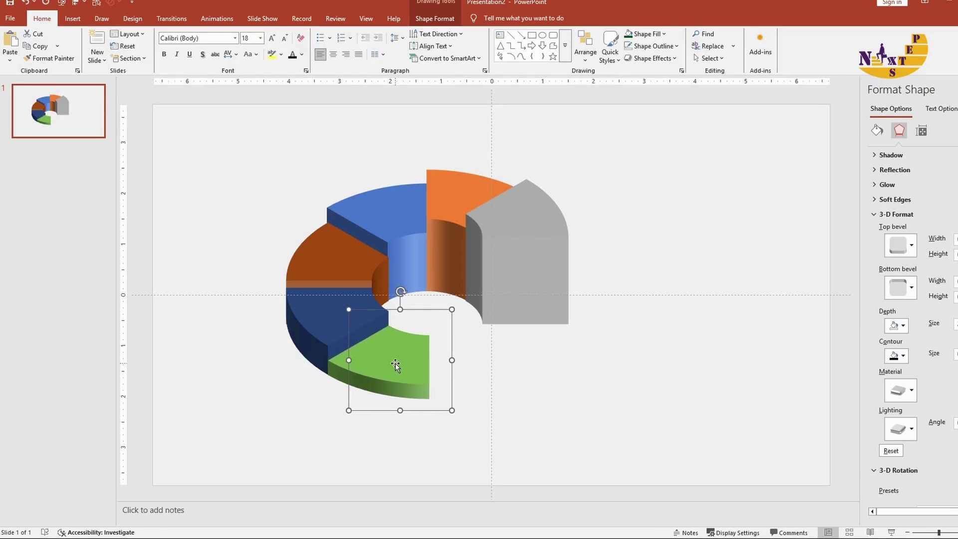
{"action": "key", "text": "Escape"}
{"action": "left_click", "coordinate": [333, 315]}
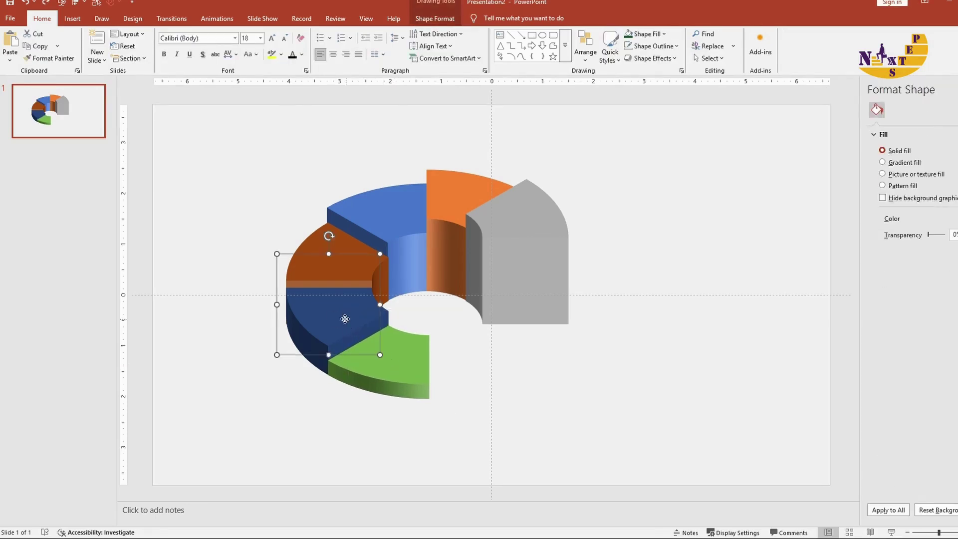
{"action": "left_click_drag", "start_coordinate": [333, 315], "coordinate": [335, 321]}
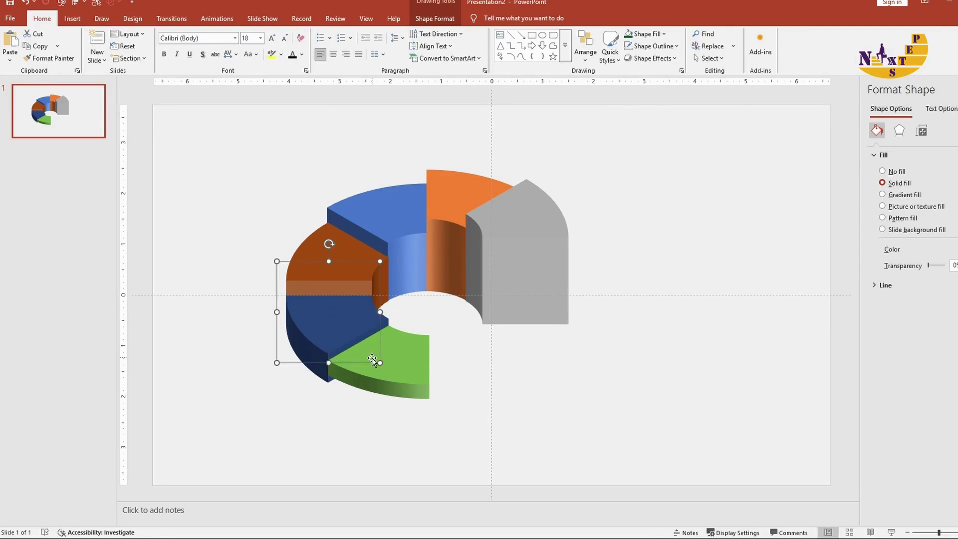
{"action": "left_click", "coordinate": [405, 371]}
{"action": "left_click_drag", "start_coordinate": [397, 362], "coordinate": [386, 366]}
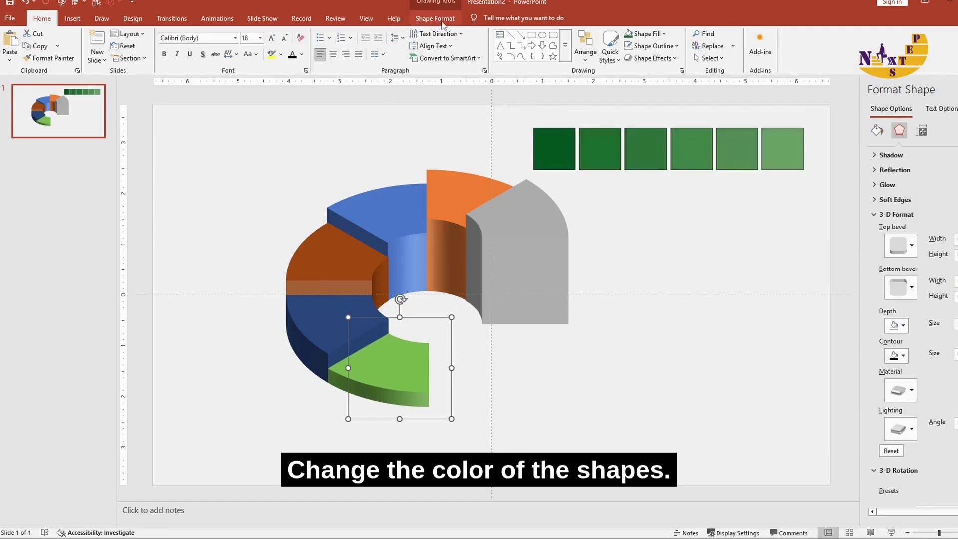
Step: Eyedropper the sixth and fifth green shades onto the green and dark-blue pieces
{"action": "left_click", "coordinate": [430, 20]}
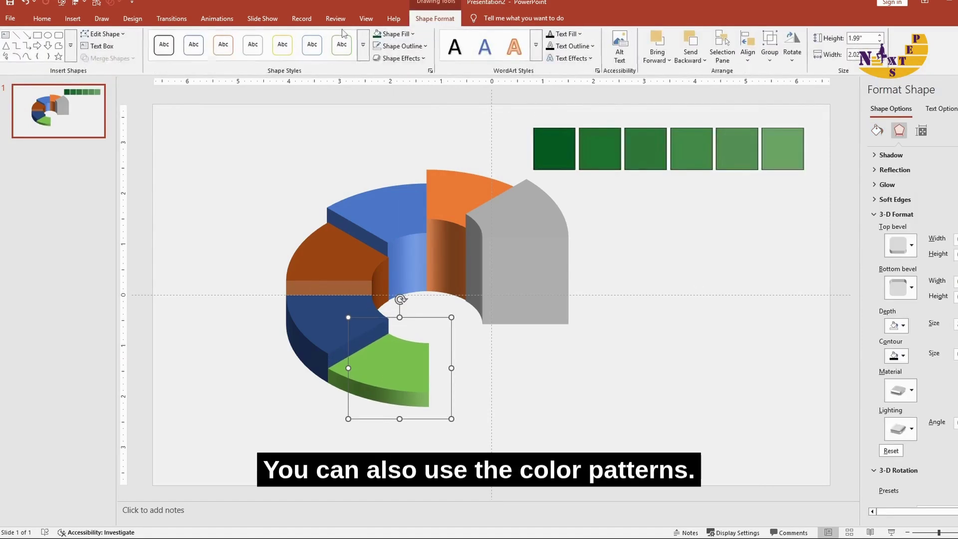
{"action": "left_click", "coordinate": [415, 38]}
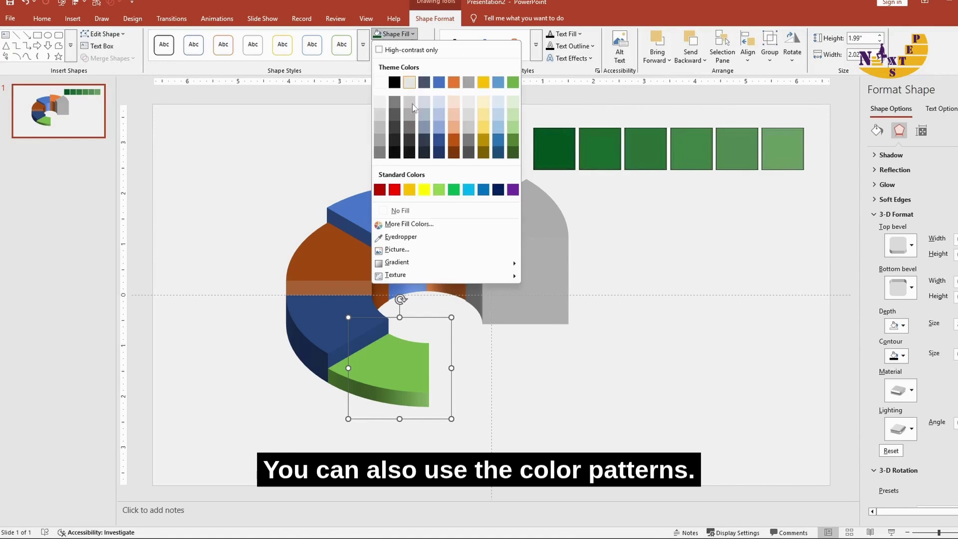
{"action": "left_click", "coordinate": [392, 241]}
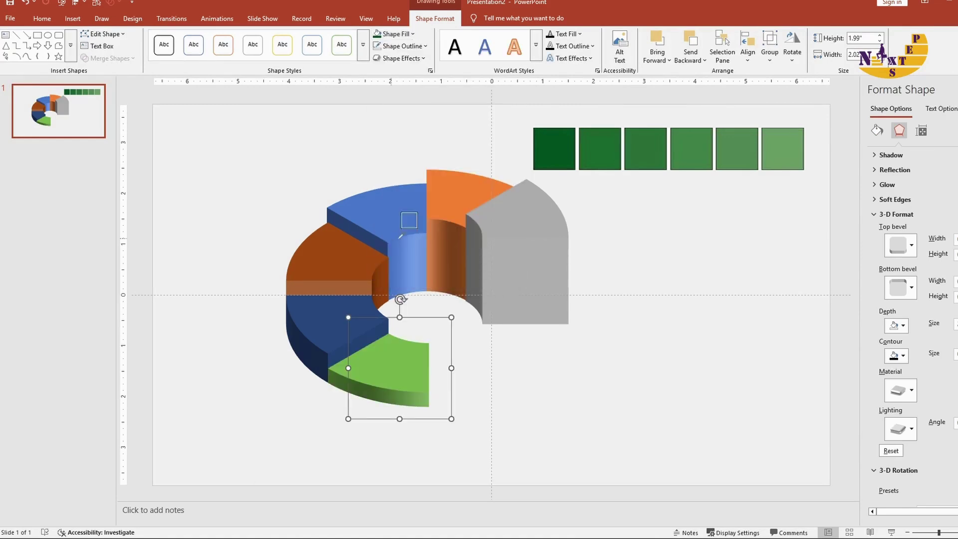
{"action": "left_click", "coordinate": [789, 152]}
{"action": "left_click", "coordinate": [320, 320]}
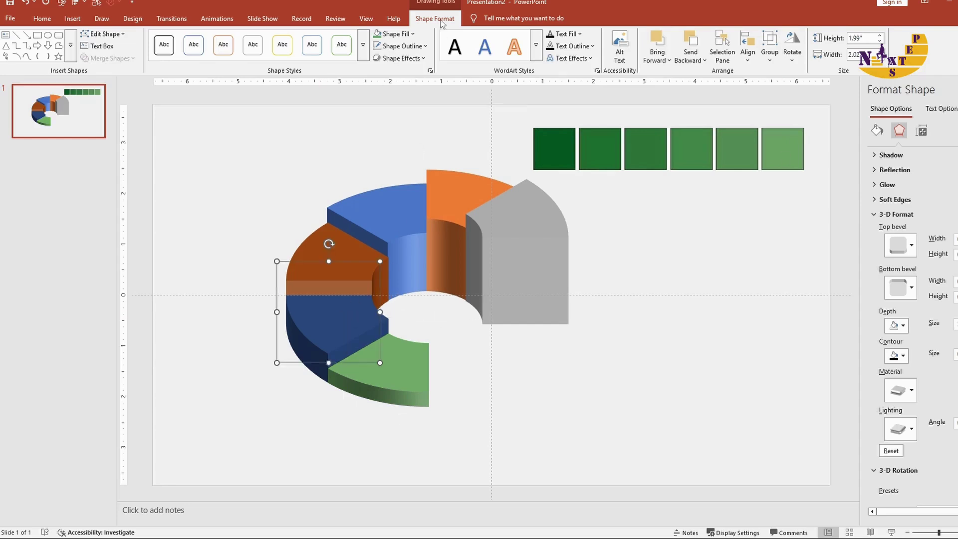
{"action": "left_click", "coordinate": [413, 33]}
{"action": "left_click", "coordinate": [430, 273]}
{"action": "left_click", "coordinate": [732, 156]}
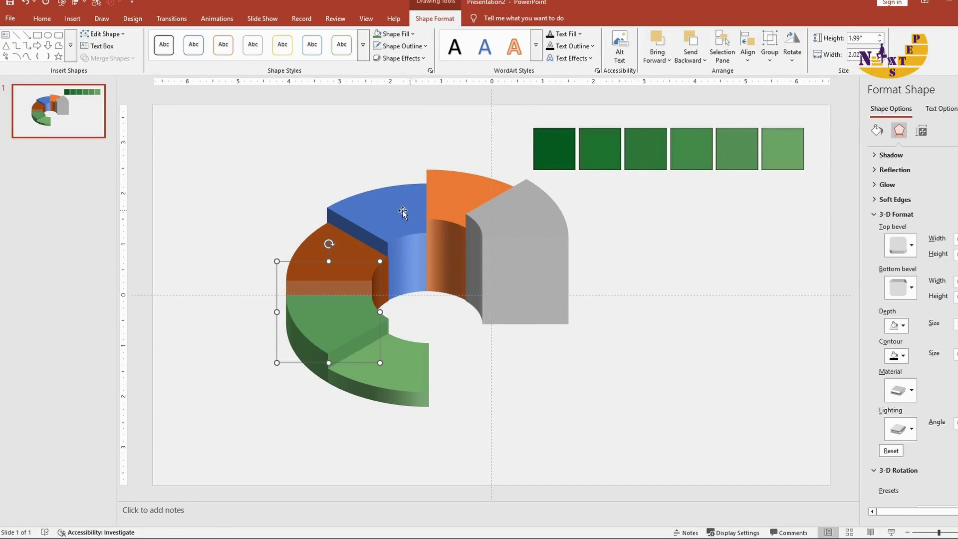
Step: Eyedropper the fourth and third green shades onto the brown and blue pieces, then the rest
{"action": "left_click", "coordinate": [352, 244]}
{"action": "left_click", "coordinate": [396, 34]}
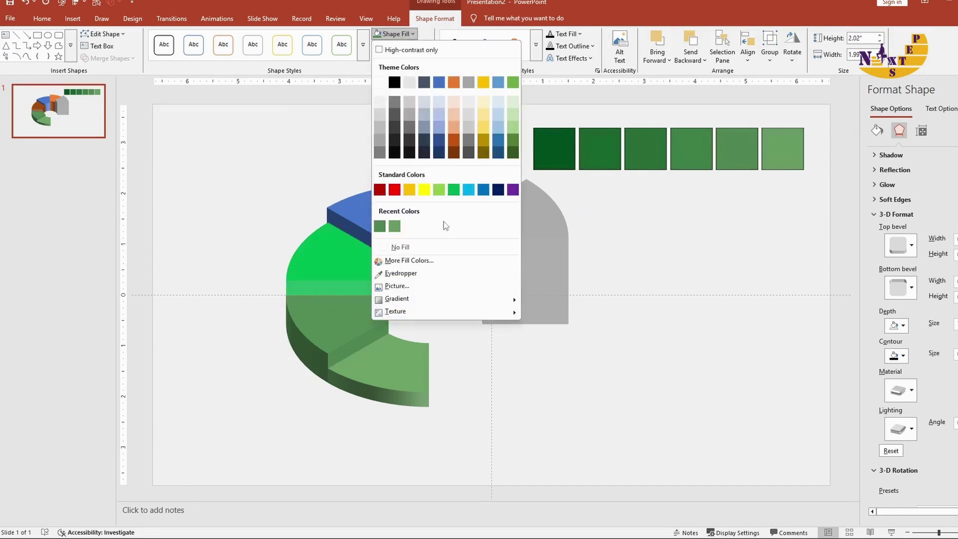
{"action": "left_click", "coordinate": [431, 273]}
{"action": "left_click", "coordinate": [675, 149]}
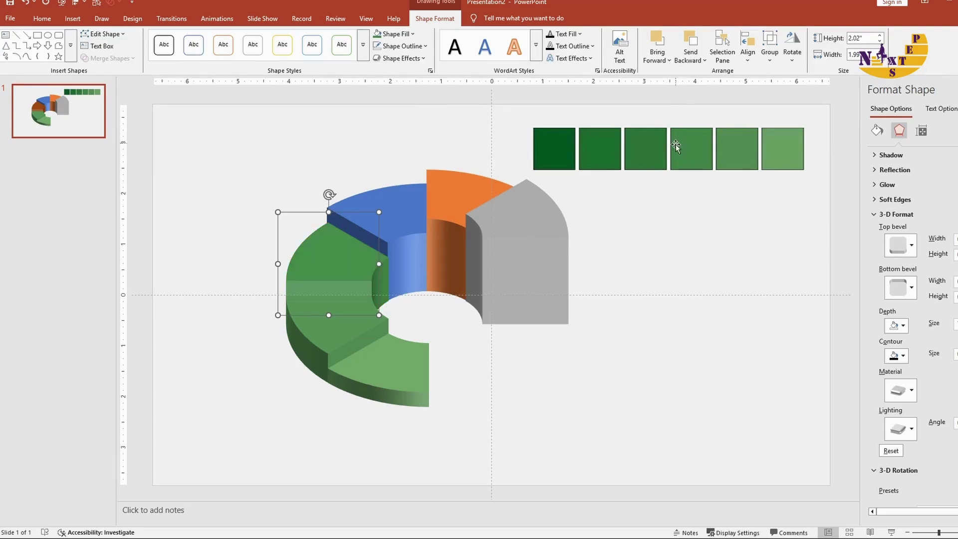
{"action": "left_click", "coordinate": [392, 194]}
{"action": "left_click", "coordinate": [395, 33]}
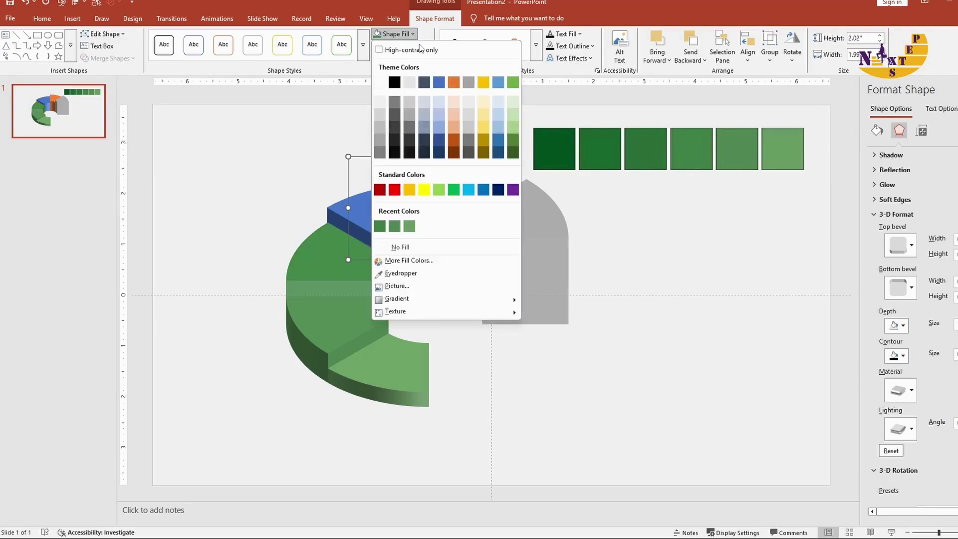
{"action": "left_click", "coordinate": [430, 273]}
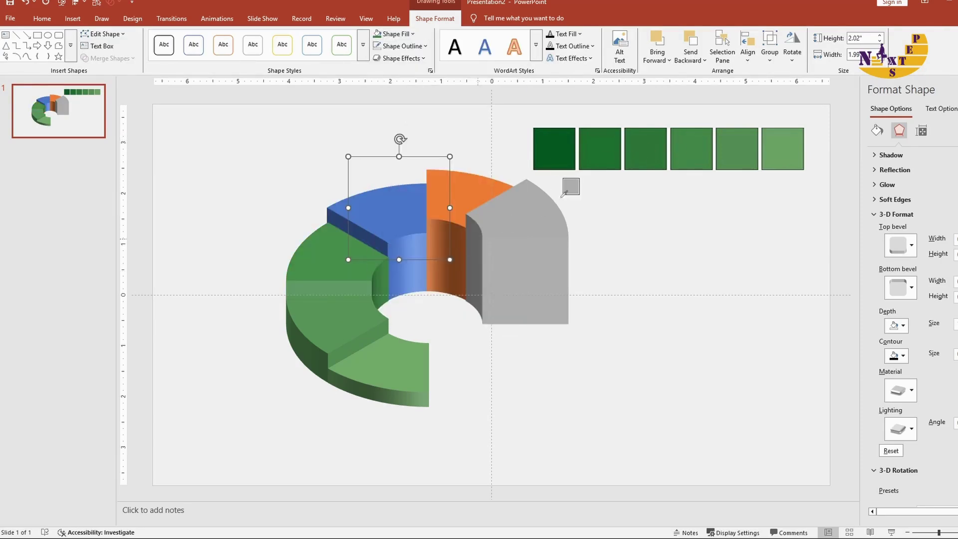
{"action": "left_click", "coordinate": [640, 148]}
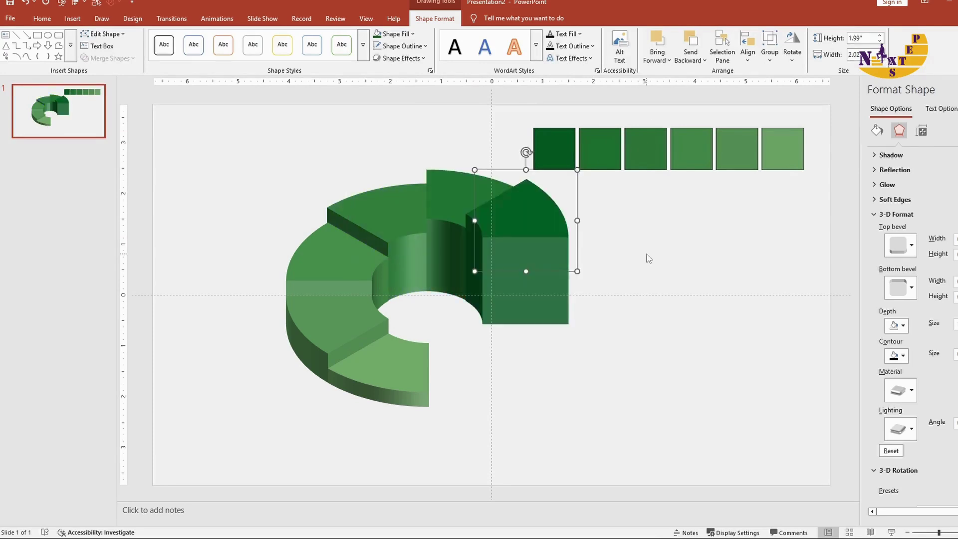
{"action": "left_click", "coordinate": [648, 259]}
Step: Delete the group of green sample squares
{"action": "left_click", "coordinate": [657, 153]}
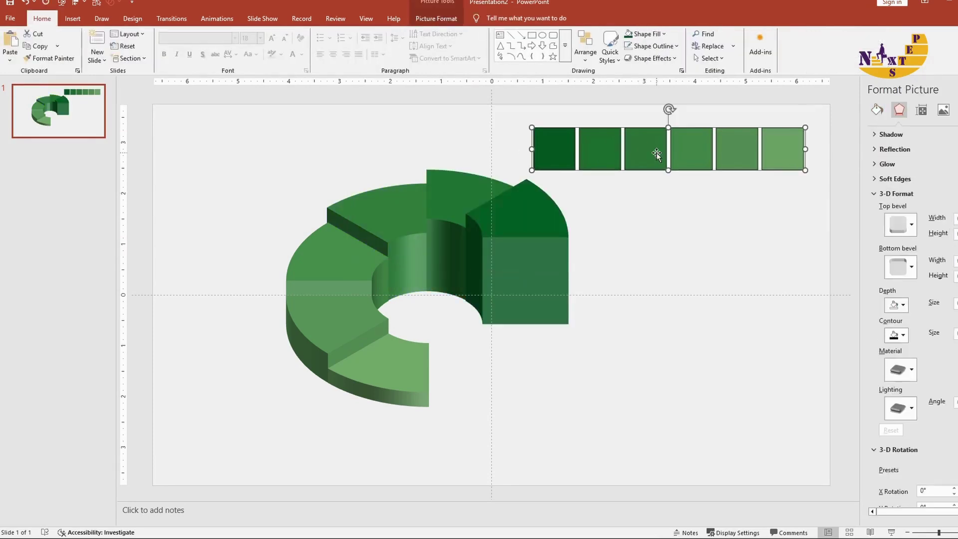
{"action": "key", "text": "Delete"}
{"action": "left_click", "coordinate": [406, 352]}
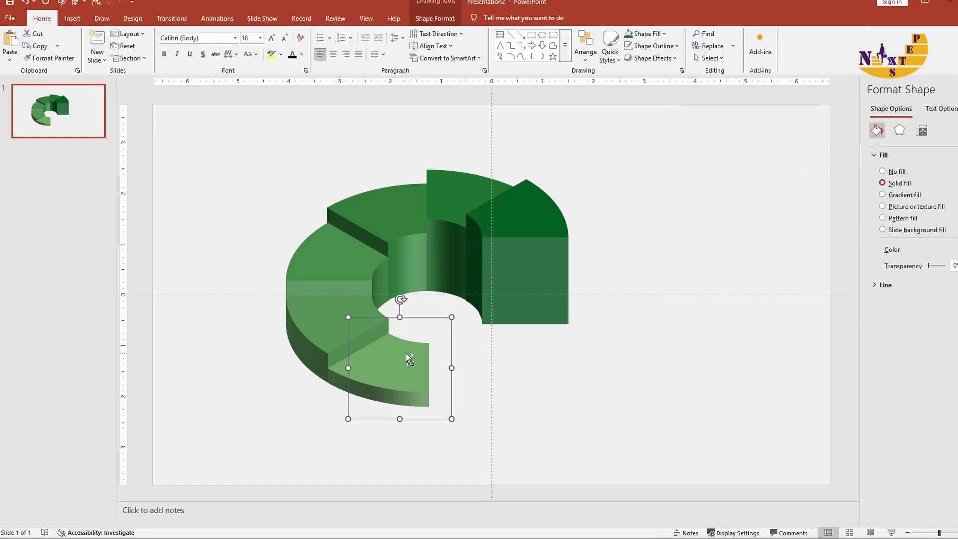
Step: Move all ring pieces toward the slide centre and give them an Offset: Bottom shadow
{"action": "key", "text": "ctrl+a"}
{"action": "left_click_drag", "start_coordinate": [352, 281], "coordinate": [419, 301]}
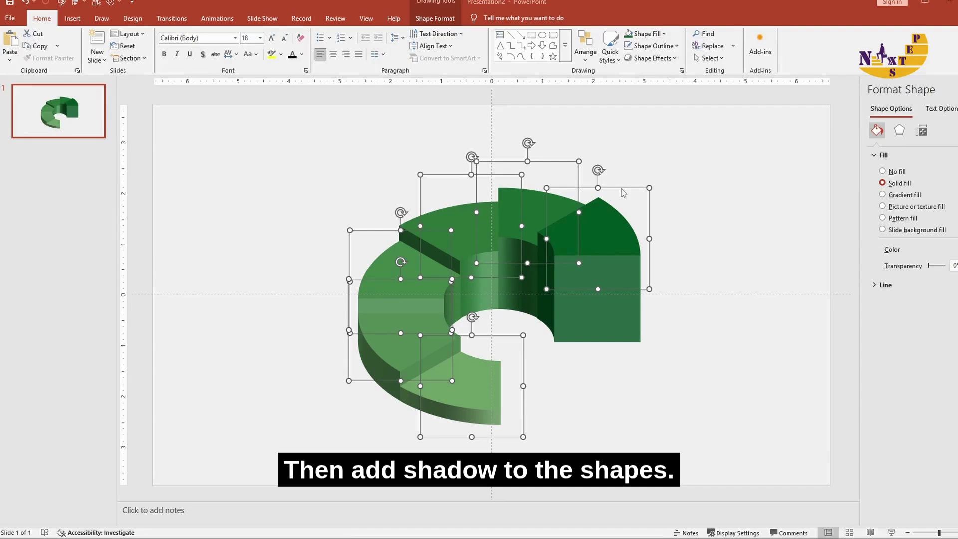
{"action": "left_click", "coordinate": [863, 131]}
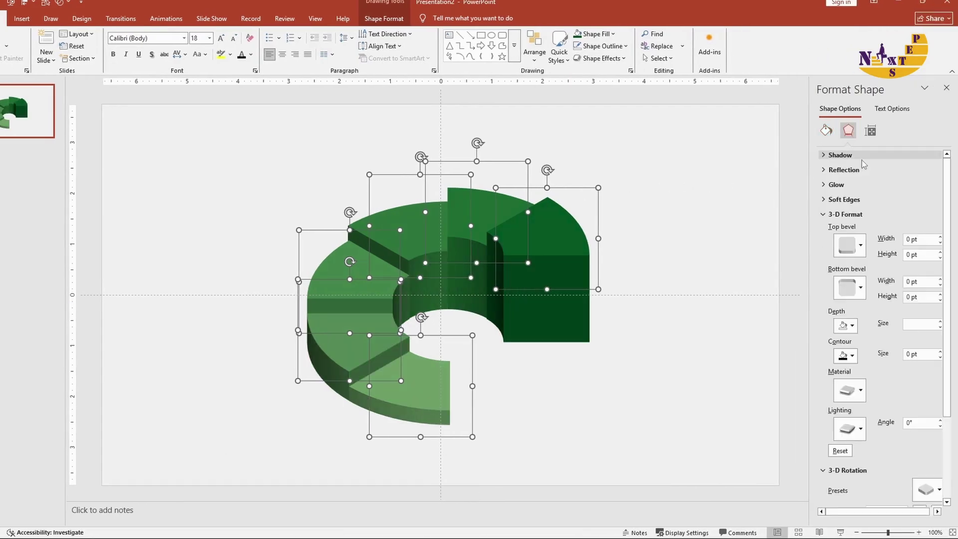
{"action": "left_click", "coordinate": [854, 155]}
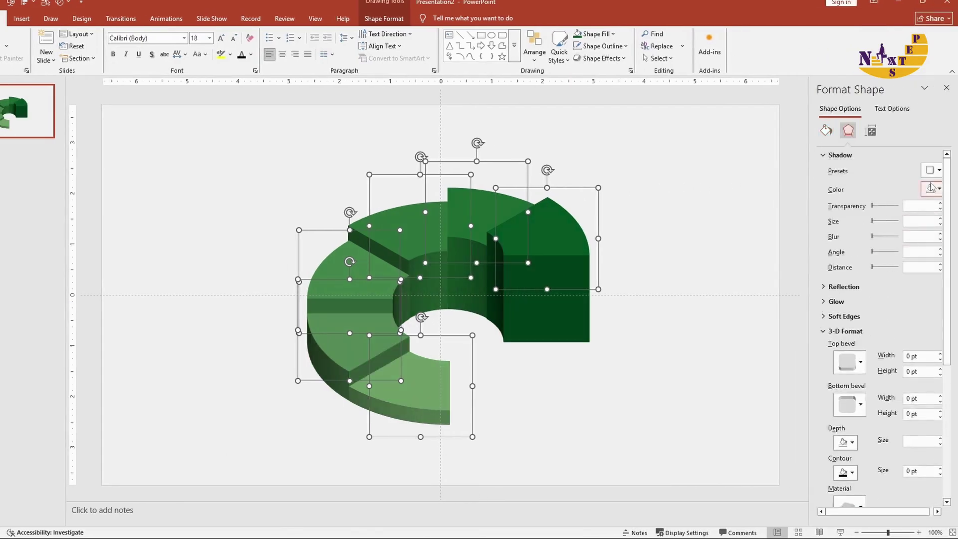
{"action": "left_click", "coordinate": [934, 170]}
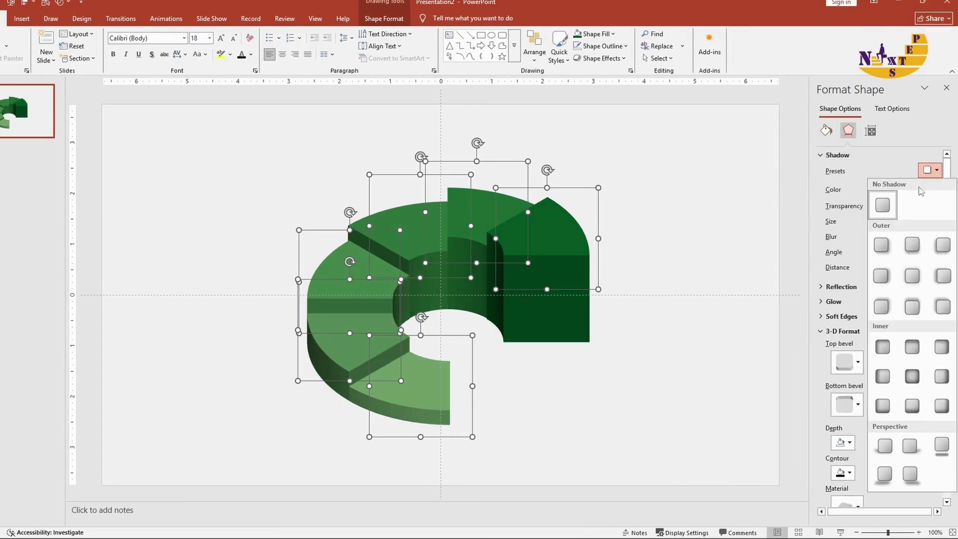
{"action": "left_click", "coordinate": [910, 245]}
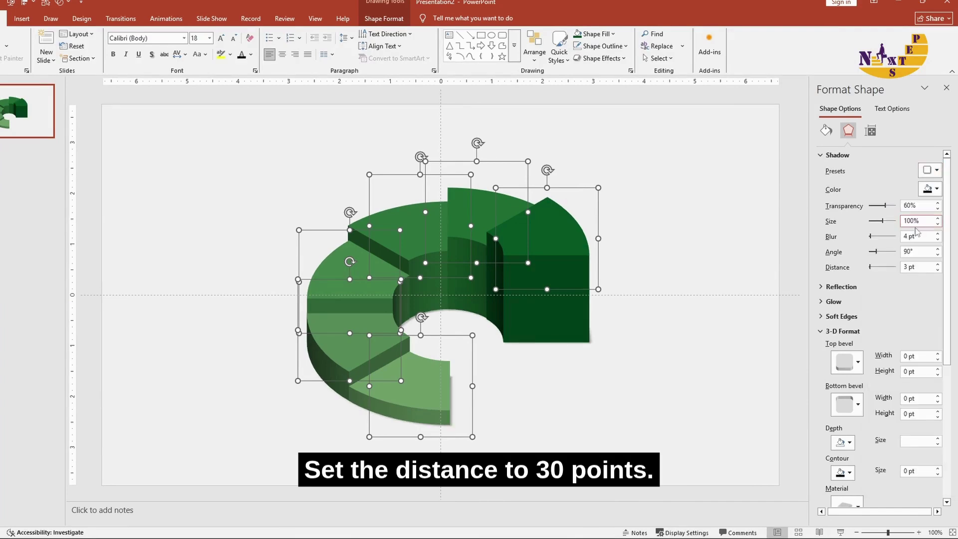
Step: Set the shadow distance to 30 pt and blur to 18 pt
{"action": "left_click_drag", "start_coordinate": [919, 267], "coordinate": [894, 273]}
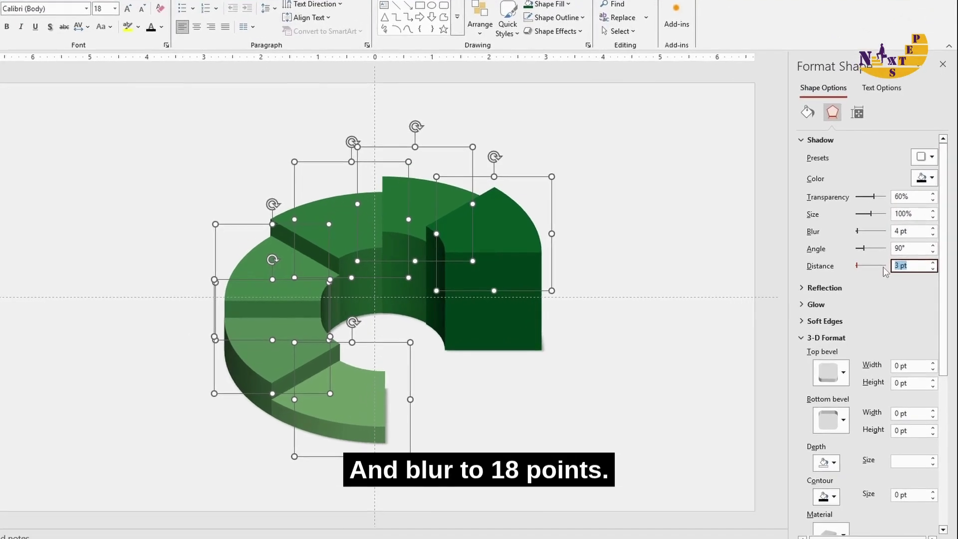
{"action": "type", "text": "30"}
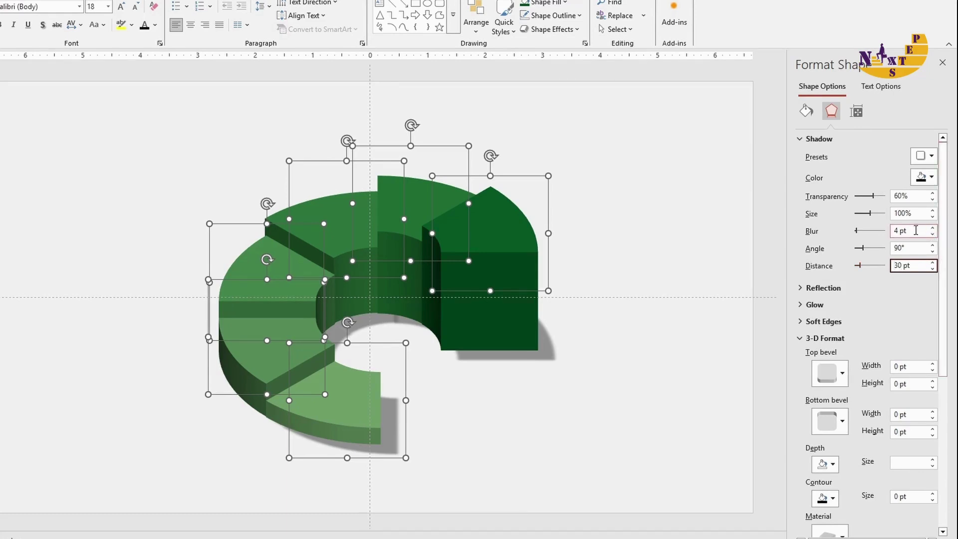
{"action": "left_click_drag", "start_coordinate": [913, 231], "coordinate": [891, 232]}
{"action": "type", "text": "18"}
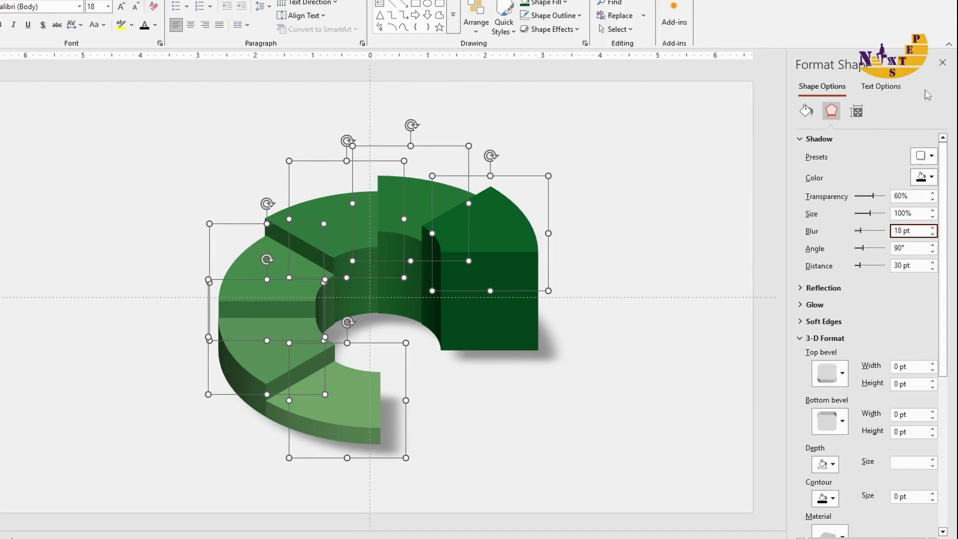
{"action": "left_click", "coordinate": [943, 63]}
Step: Draw a small oval circle at the slide's upper left
{"action": "left_click", "coordinate": [187, 160]}
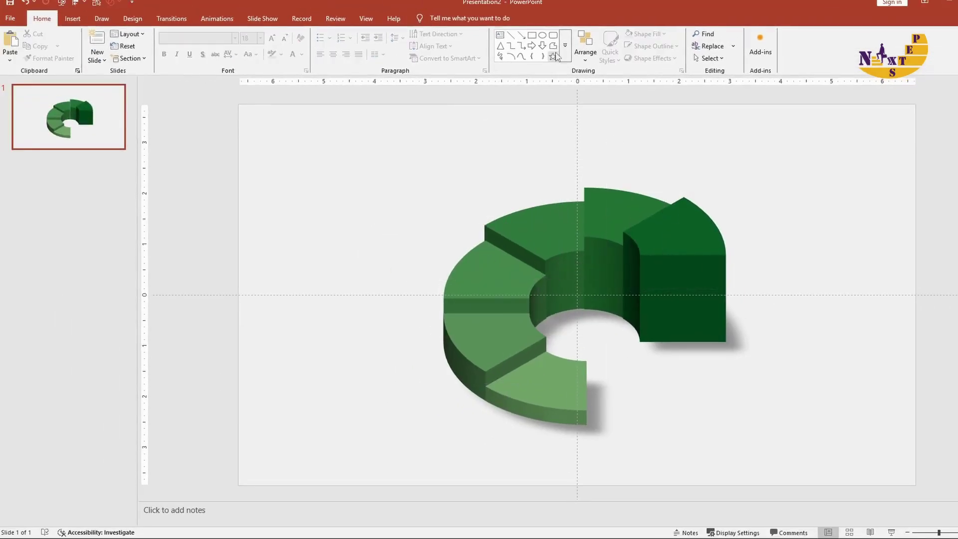
{"action": "left_click", "coordinate": [543, 35]}
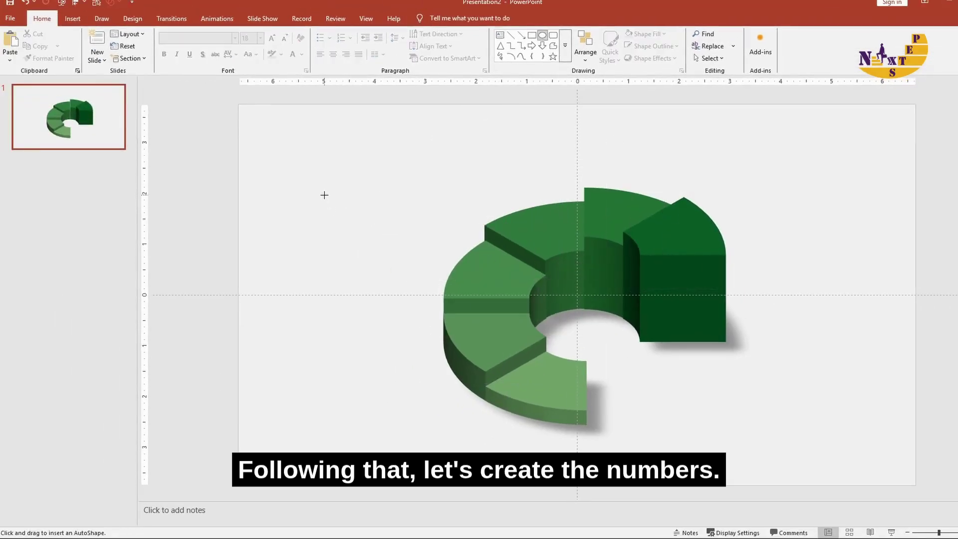
{"action": "left_click_drag", "start_coordinate": [325, 195], "coordinate": [340, 210]}
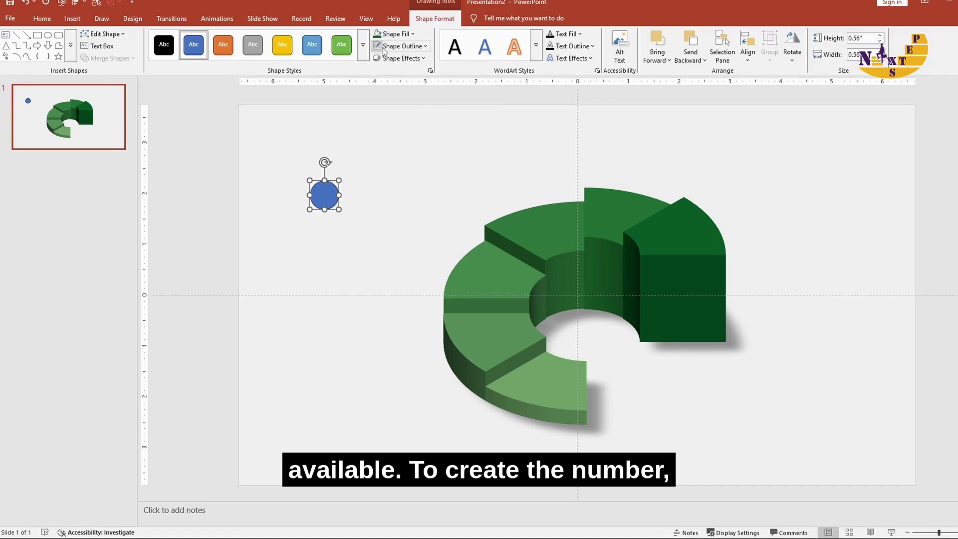
Step: Give the circle No Fill and a black 3 pt outline
{"action": "left_click", "coordinate": [386, 47]}
{"action": "left_click", "coordinate": [394, 34]}
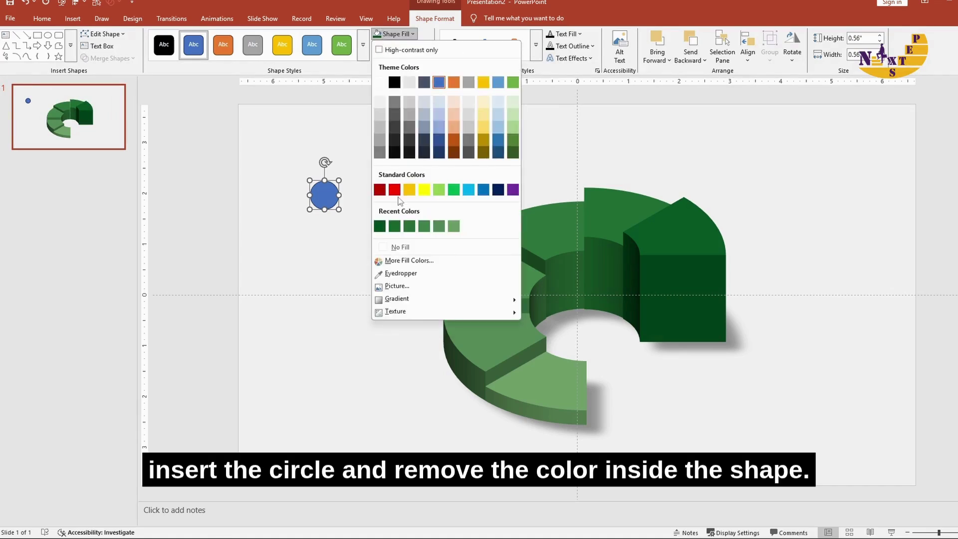
{"action": "left_click", "coordinate": [399, 247]}
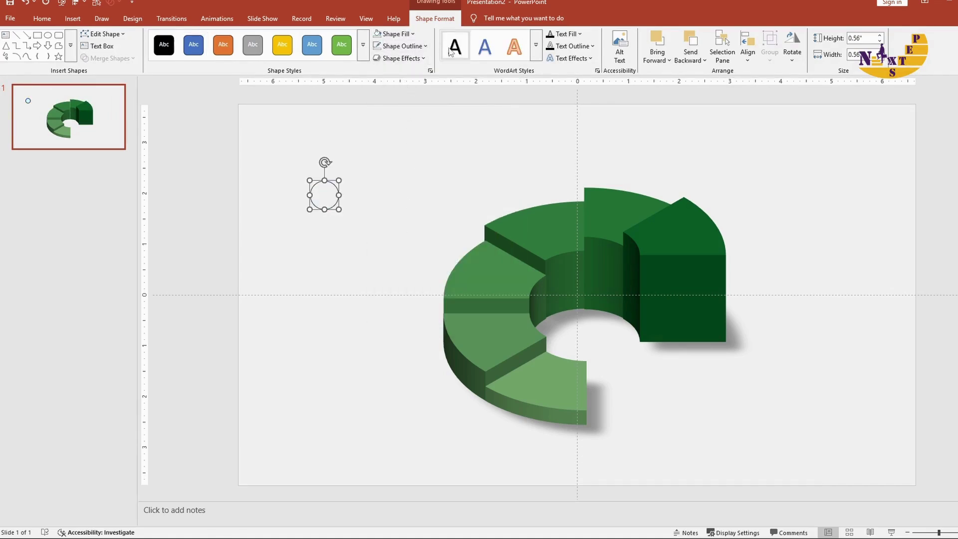
{"action": "left_click", "coordinate": [402, 46]}
{"action": "left_click", "coordinate": [398, 98]}
{"action": "left_click", "coordinate": [403, 46]}
{"action": "mouse_move", "coordinate": [422, 298]}
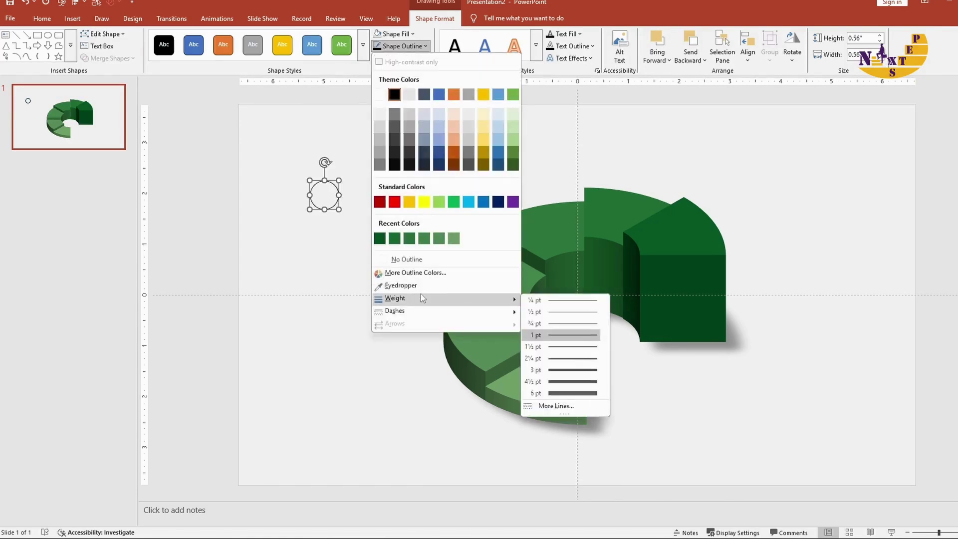
{"action": "left_click", "coordinate": [536, 371]}
{"action": "left_click", "coordinate": [327, 198]}
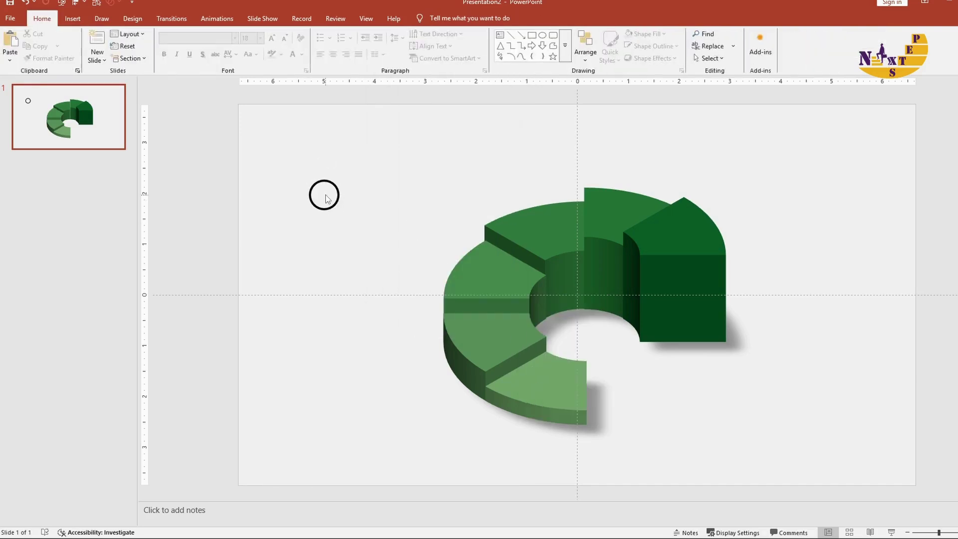
Step: Set the circle's text size to 24 pt
{"action": "left_click", "coordinate": [325, 182]}
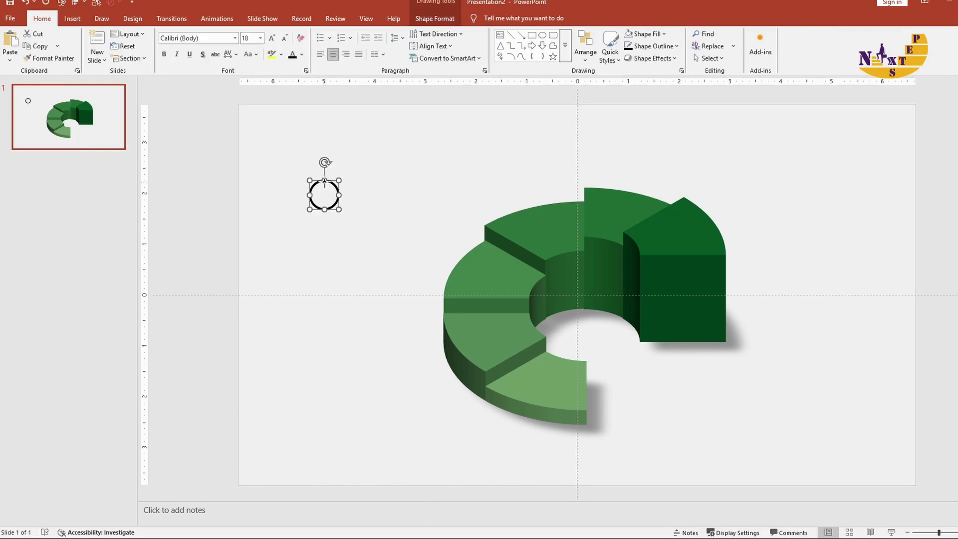
{"action": "key", "text": "Return"}
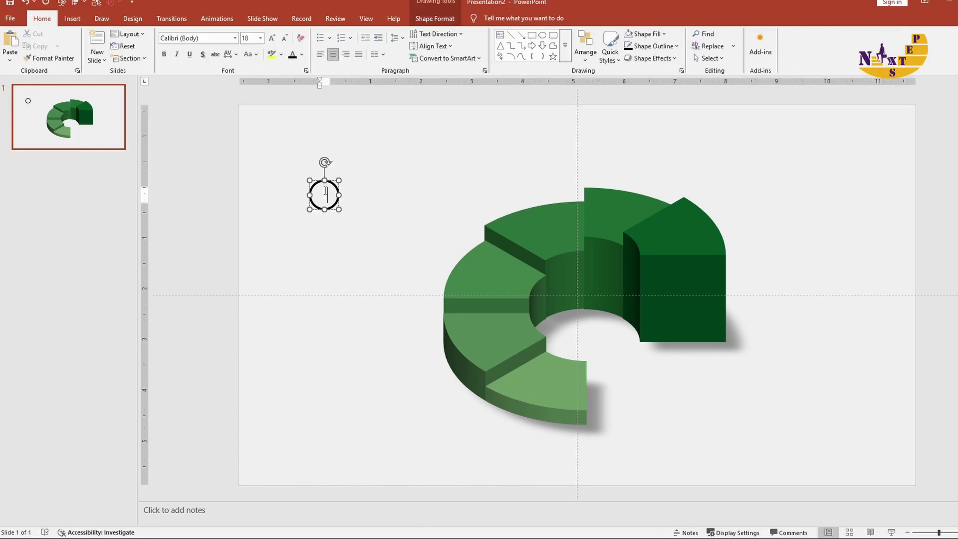
{"action": "double_click", "coordinate": [325, 195]}
{"action": "left_click", "coordinate": [261, 39]}
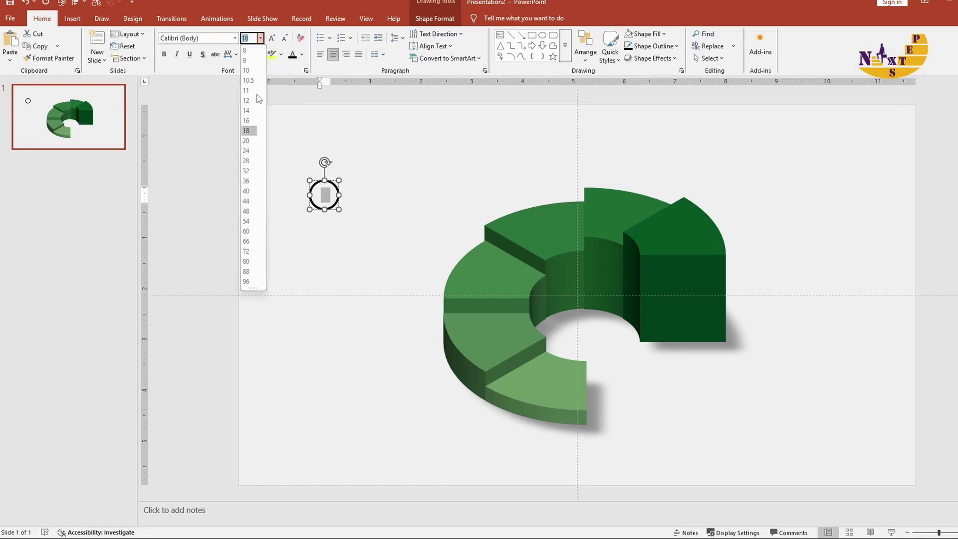
{"action": "left_click", "coordinate": [247, 151]}
{"action": "left_click", "coordinate": [332, 182]}
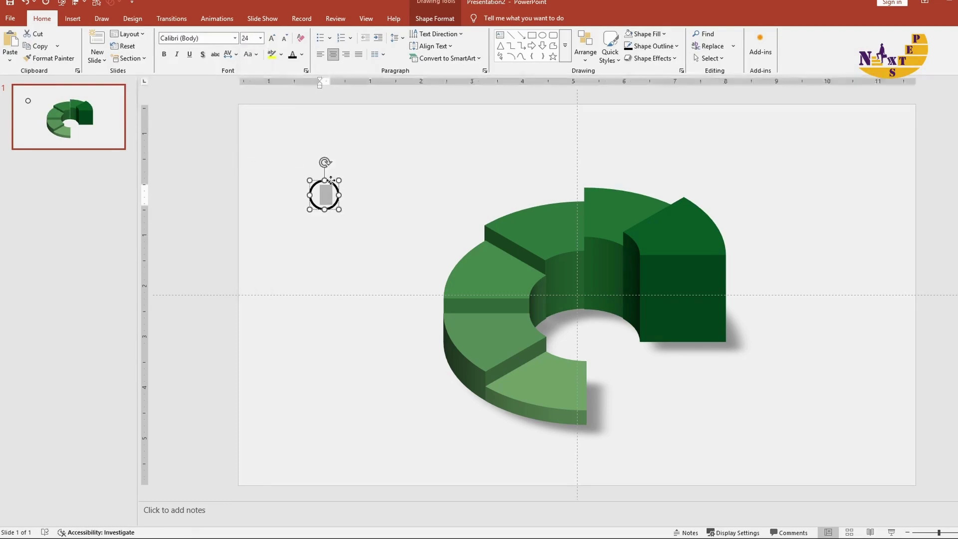
Step: Duplicate the circle with Ctrl+D into a diagonal chain of six and select them all
{"action": "key", "text": "ctrl+d"}
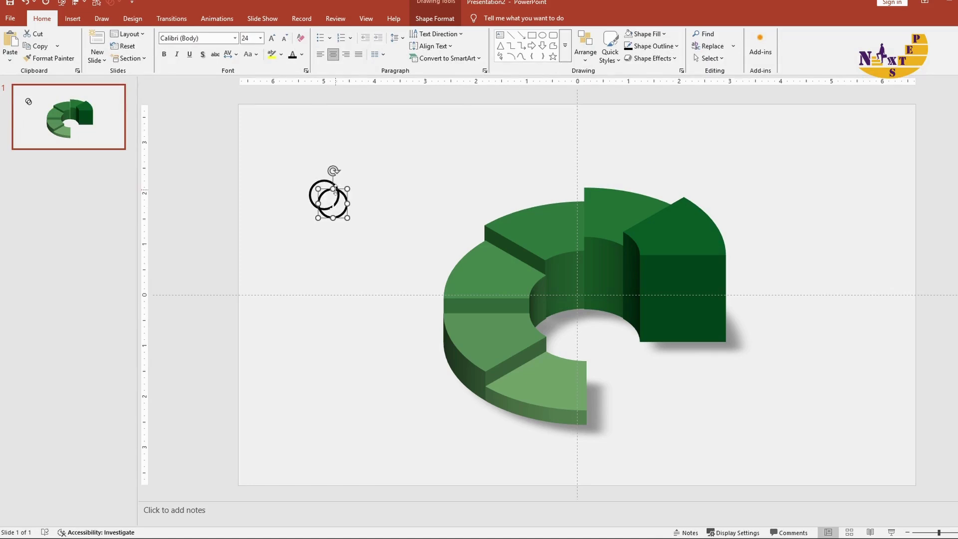
{"action": "left_click", "coordinate": [337, 209]}
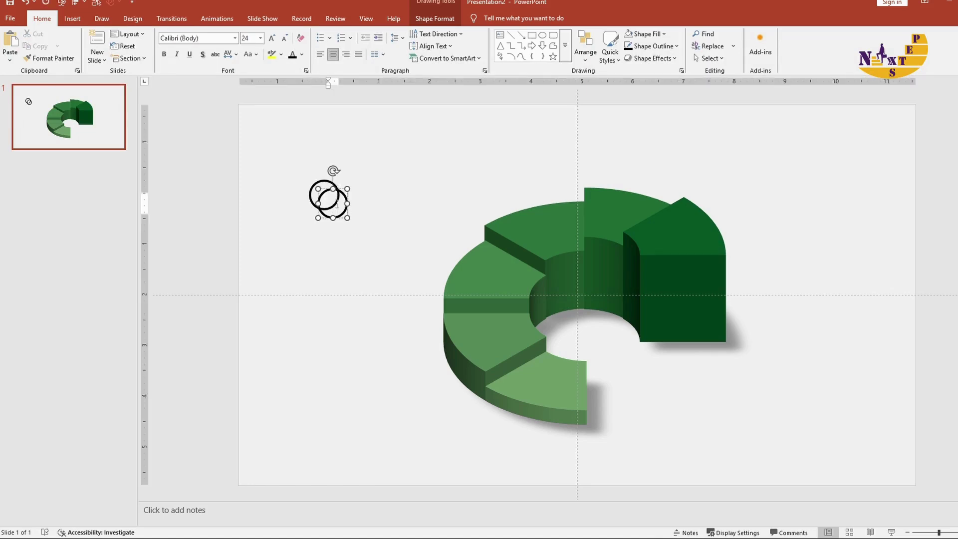
{"action": "left_click", "coordinate": [338, 189]}
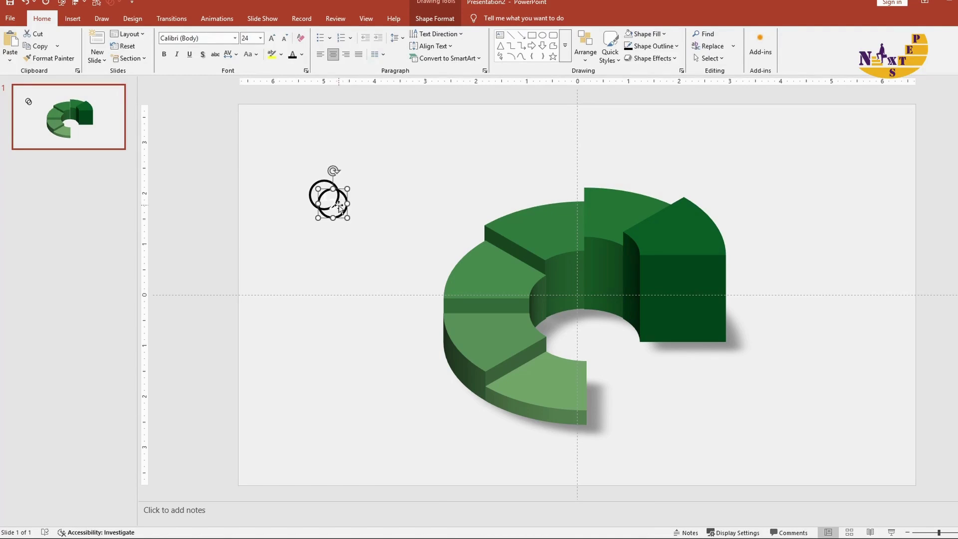
{"action": "key", "text": "ctrl+d"}
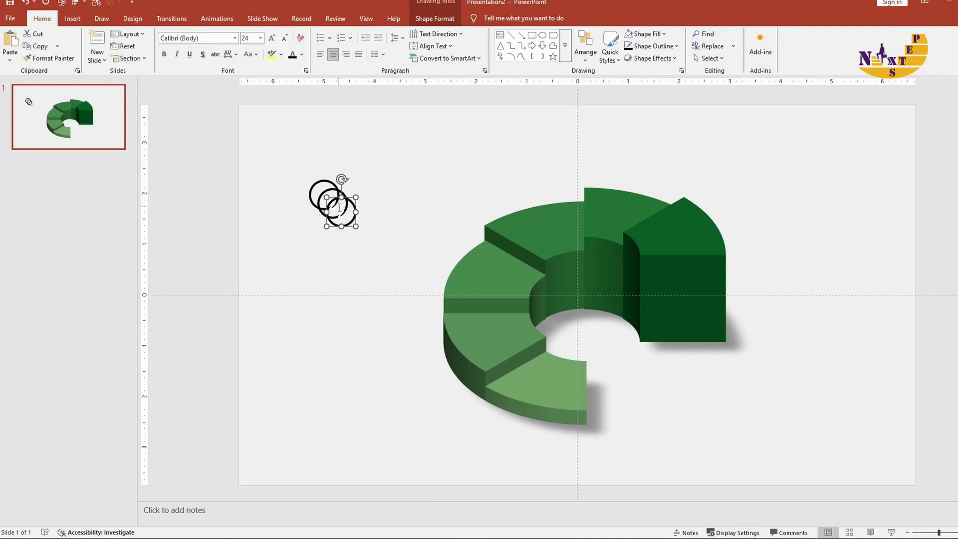
{"action": "left_click", "coordinate": [342, 209]}
{"action": "key", "text": "ctrl+d"}
{"action": "key", "text": "ctrl+d"}
{"action": "key", "text": "ctrl+d"}
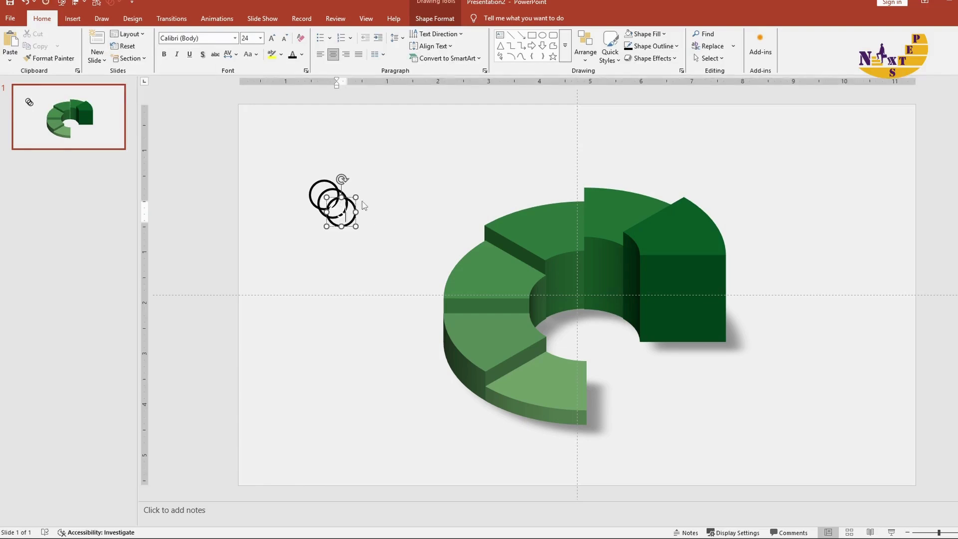
{"action": "left_click_drag", "start_coordinate": [293, 169], "coordinate": [391, 279]}
Step: Tilt the six circles with an isometric 3-D rotation preset
{"action": "right_click", "coordinate": [367, 220]}
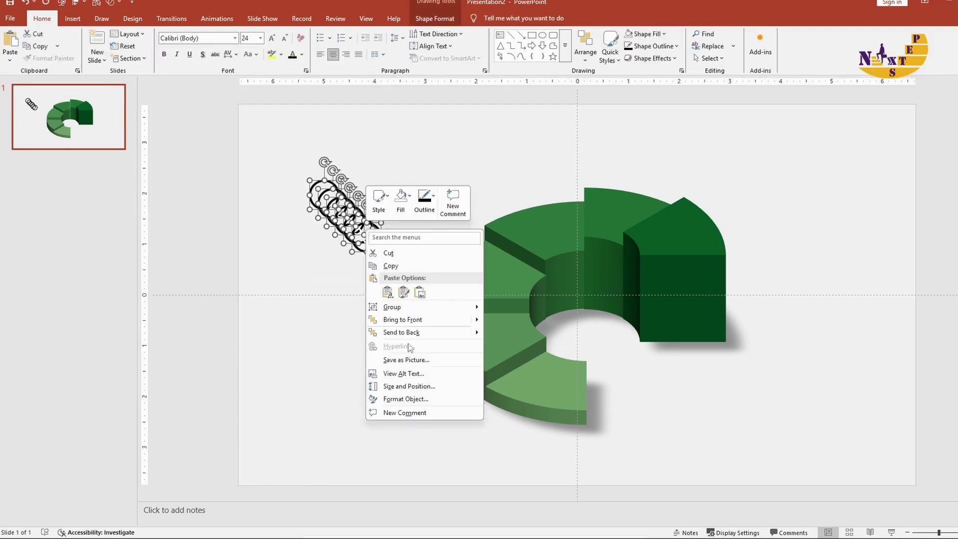
{"action": "left_click", "coordinate": [406, 396]}
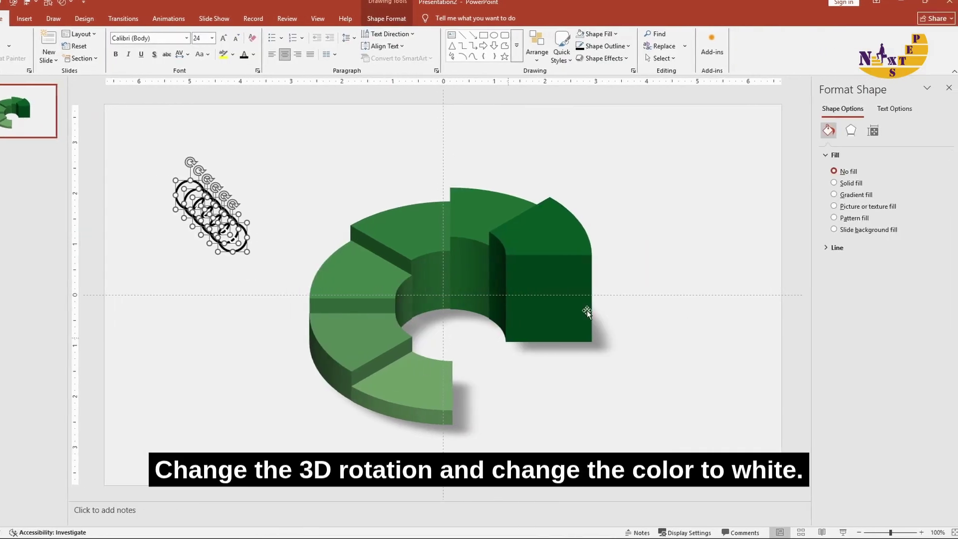
{"action": "left_click", "coordinate": [851, 130]}
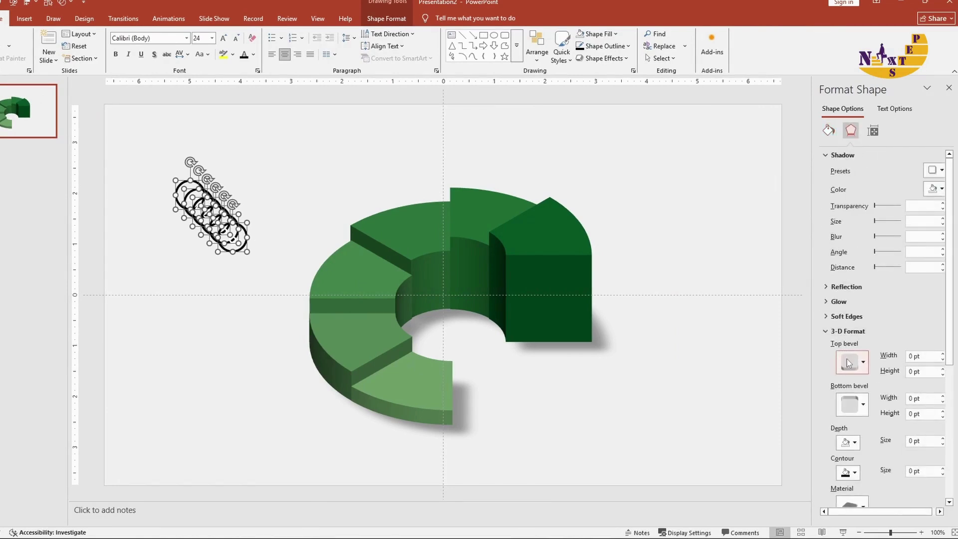
{"action": "scroll", "coordinate": [848, 363], "scroll_direction": "down", "scroll_amount": 2}
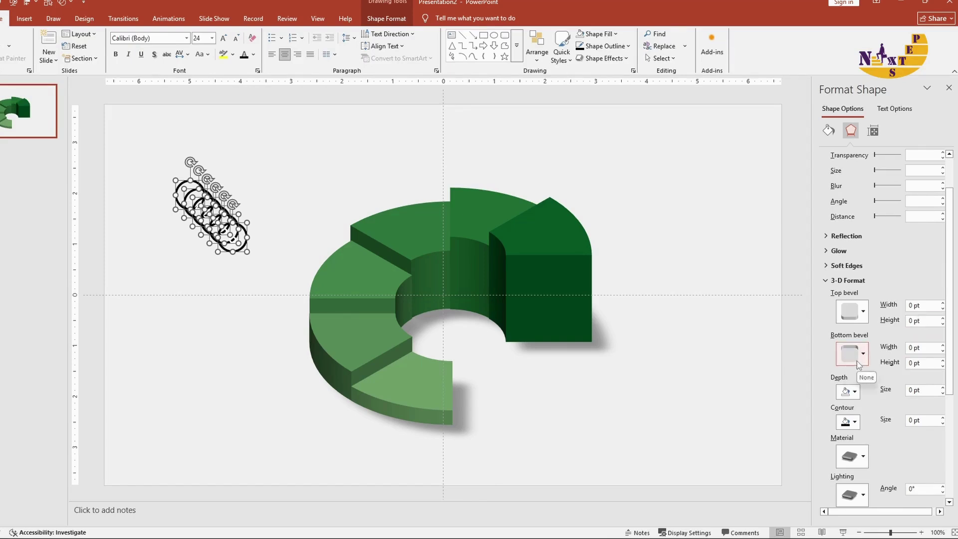
{"action": "scroll", "coordinate": [858, 361], "scroll_direction": "down", "scroll_amount": 7}
{"action": "left_click", "coordinate": [941, 382]}
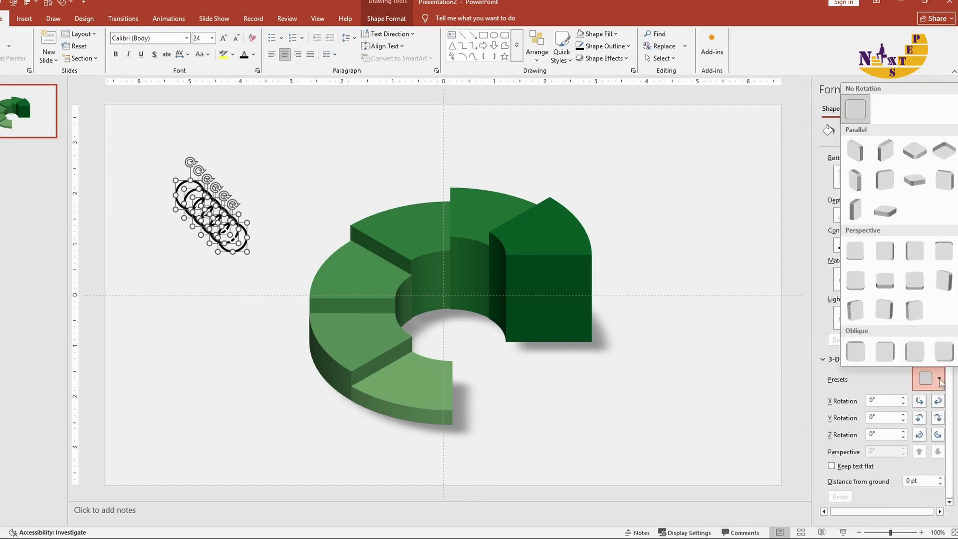
{"action": "left_click", "coordinate": [920, 156]}
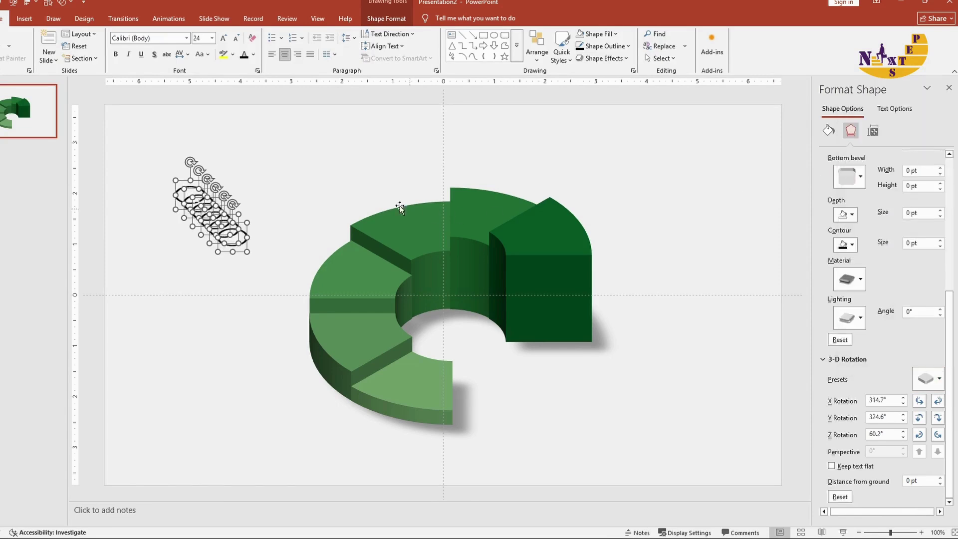
Step: Remove the circles' black outlines with No Outline
{"action": "left_click", "coordinate": [386, 19]}
{"action": "left_click", "coordinate": [353, 46]}
{"action": "left_click", "coordinate": [344, 256]}
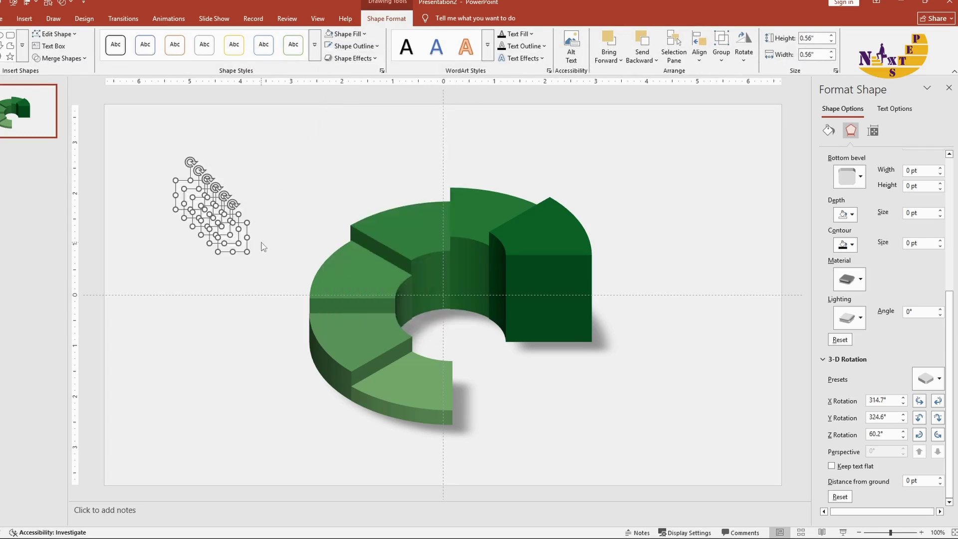
{"action": "left_click", "coordinate": [236, 257]}
{"action": "left_click", "coordinate": [391, 257]}
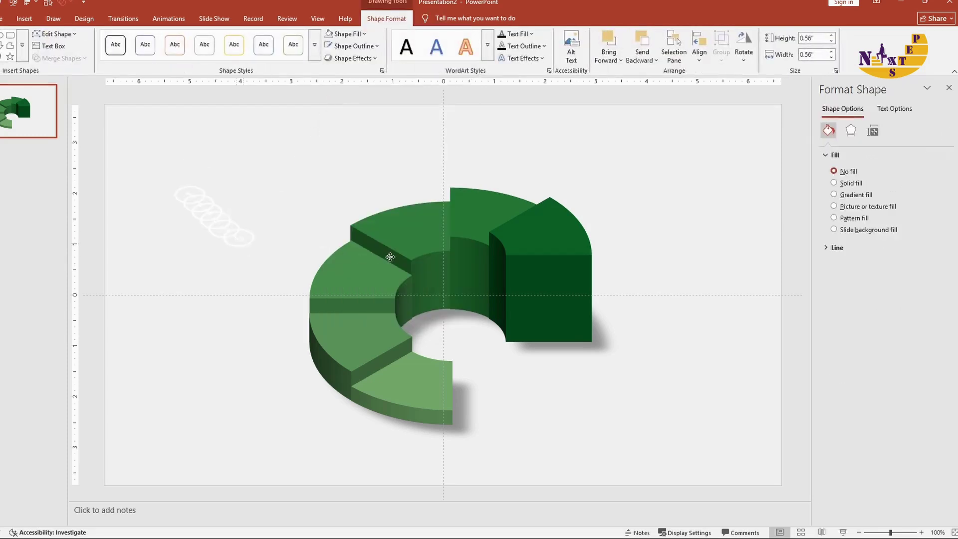
Step: Place circles 6, 5 and 4 on top of their matching ring segments
{"action": "left_click_drag", "start_coordinate": [244, 243], "coordinate": [545, 237]}
{"action": "double_click", "coordinate": [232, 229]}
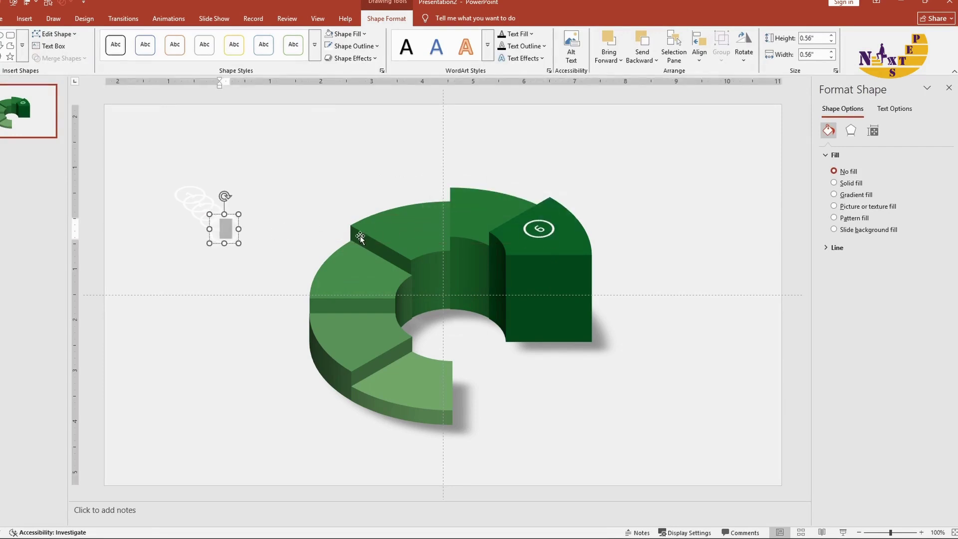
{"action": "left_click", "coordinate": [274, 241]}
{"action": "left_click", "coordinate": [234, 231]}
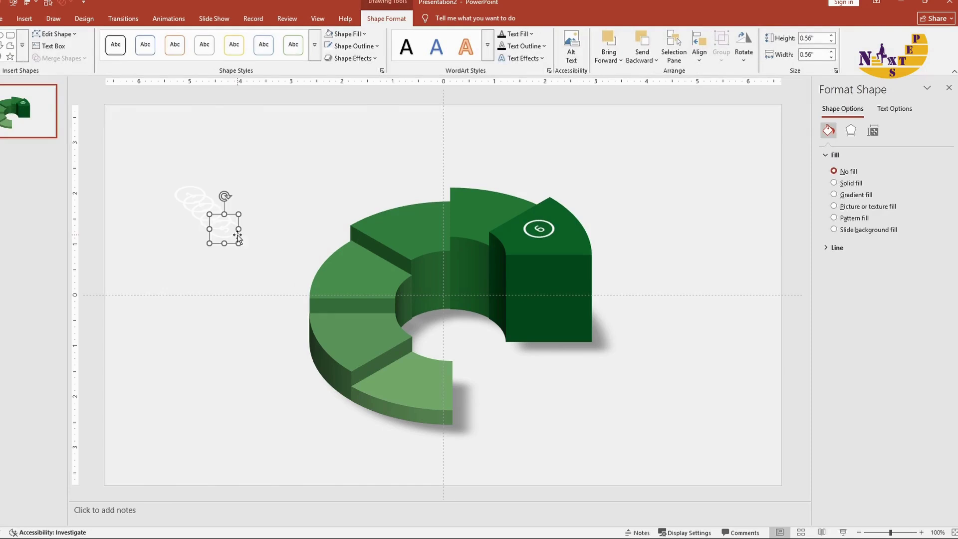
{"action": "left_click_drag", "start_coordinate": [238, 234], "coordinate": [485, 218]}
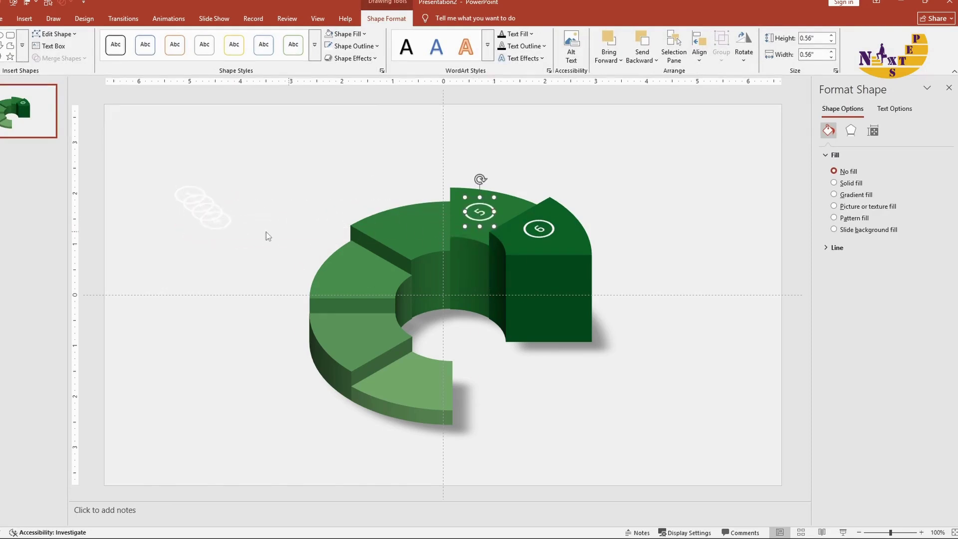
{"action": "left_click", "coordinate": [223, 226]}
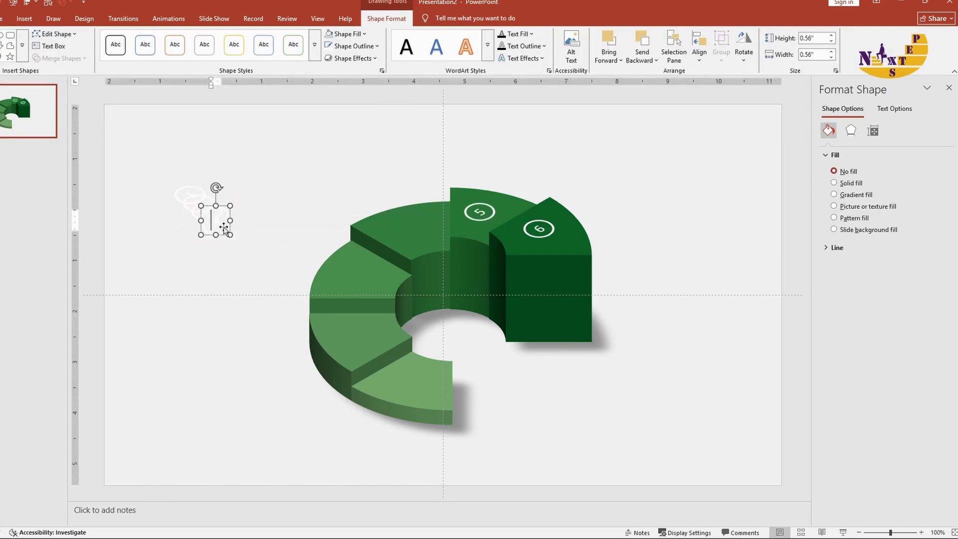
{"action": "left_click_drag", "start_coordinate": [231, 233], "coordinate": [428, 238]}
{"action": "left_click", "coordinate": [218, 223]}
Step: Place circles 3, 2 and 1 on their matching segments, ending on the light-green one
{"action": "left_click", "coordinate": [212, 212]}
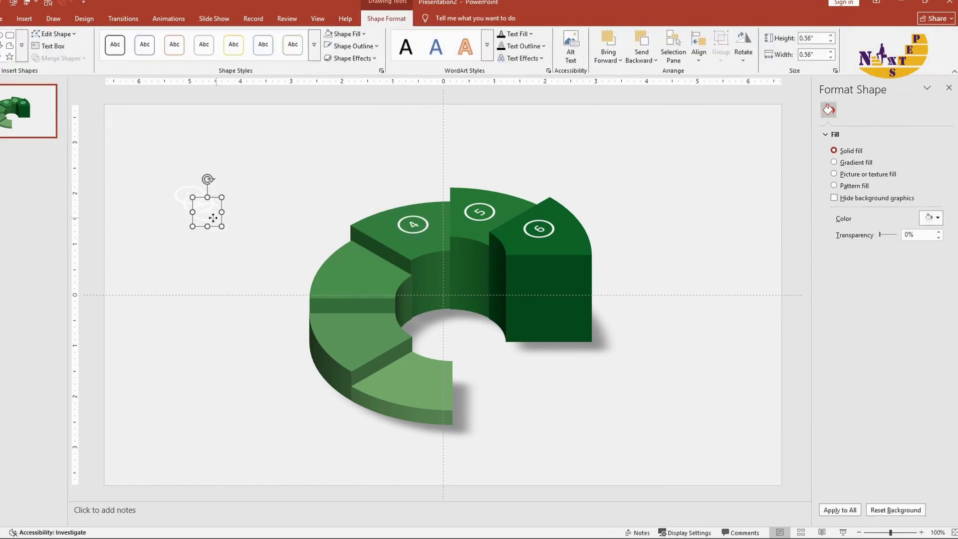
{"action": "left_click_drag", "start_coordinate": [212, 212], "coordinate": [362, 283]}
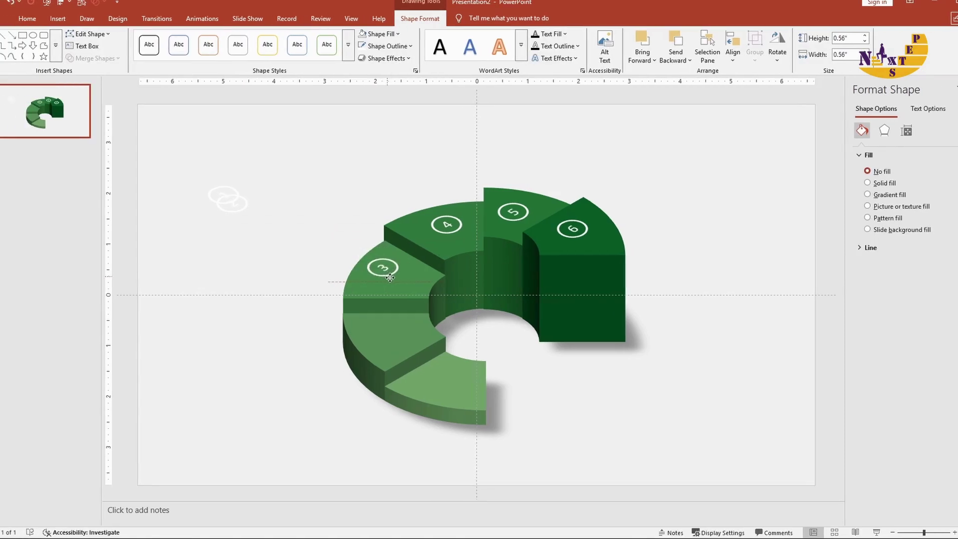
{"action": "left_click", "coordinate": [251, 204]}
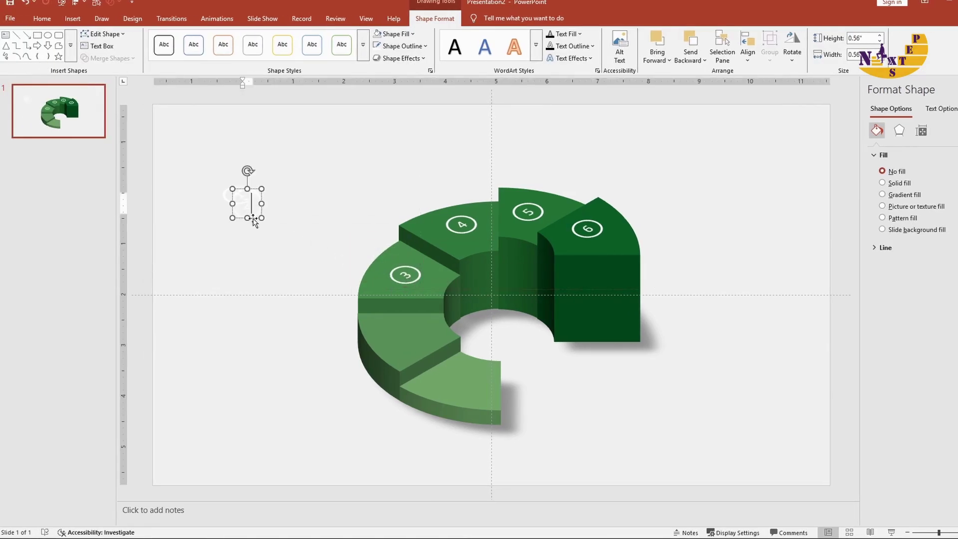
{"action": "left_click_drag", "start_coordinate": [254, 221], "coordinate": [399, 343]}
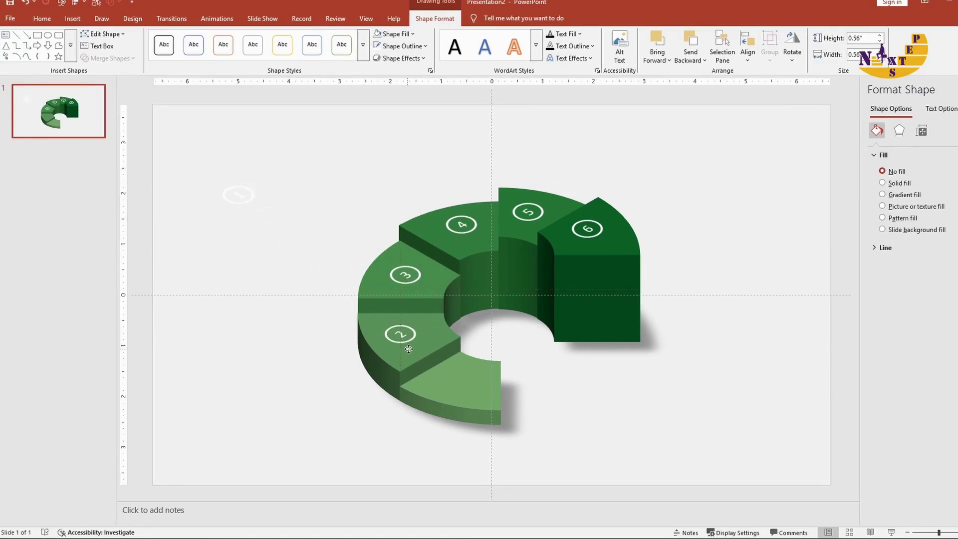
{"action": "left_click_drag", "start_coordinate": [408, 349], "coordinate": [415, 349]}
{"action": "left_click", "coordinate": [250, 195]}
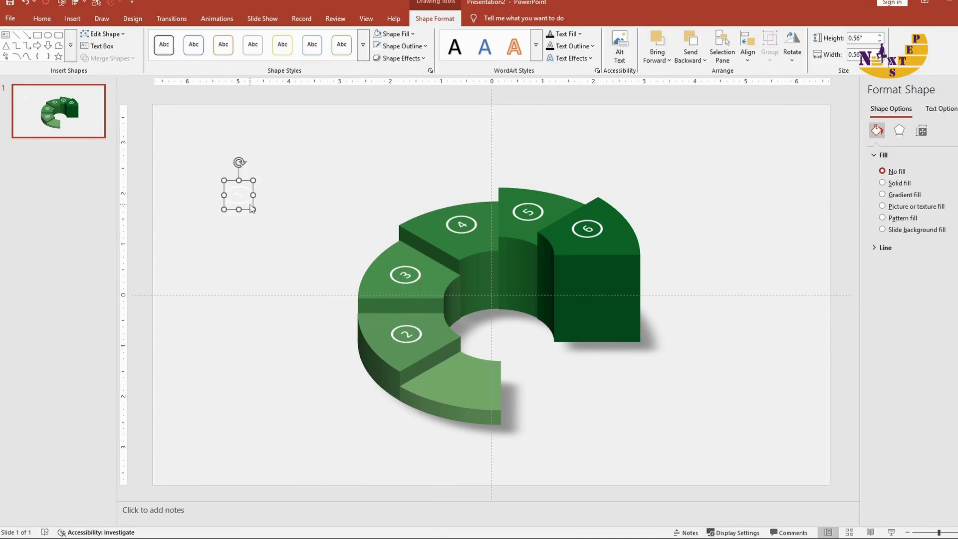
{"action": "left_click_drag", "start_coordinate": [251, 199], "coordinate": [473, 386]}
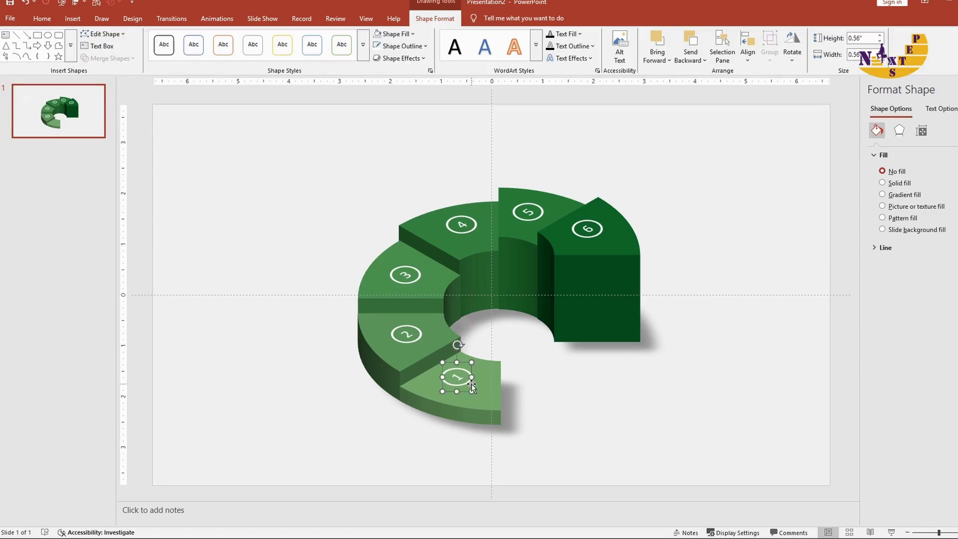
Step: Draw an elbow arrow connector leading out from segment 6
{"action": "left_click", "coordinate": [331, 219]}
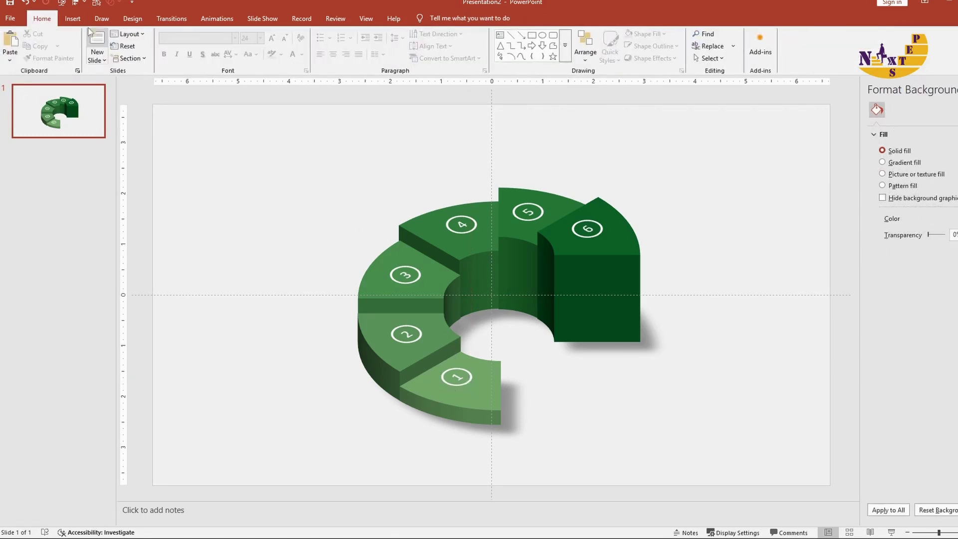
{"action": "left_click", "coordinate": [72, 19]}
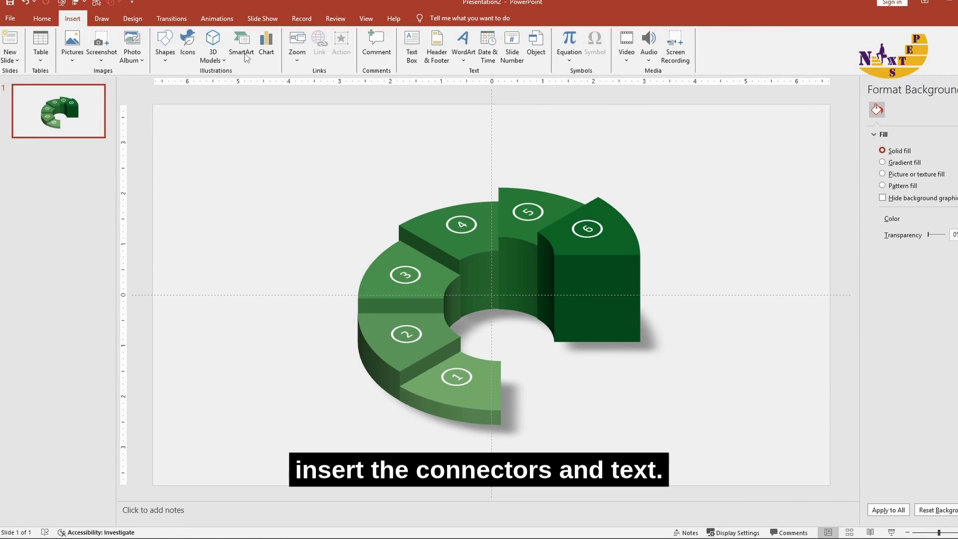
{"action": "left_click", "coordinate": [165, 47]}
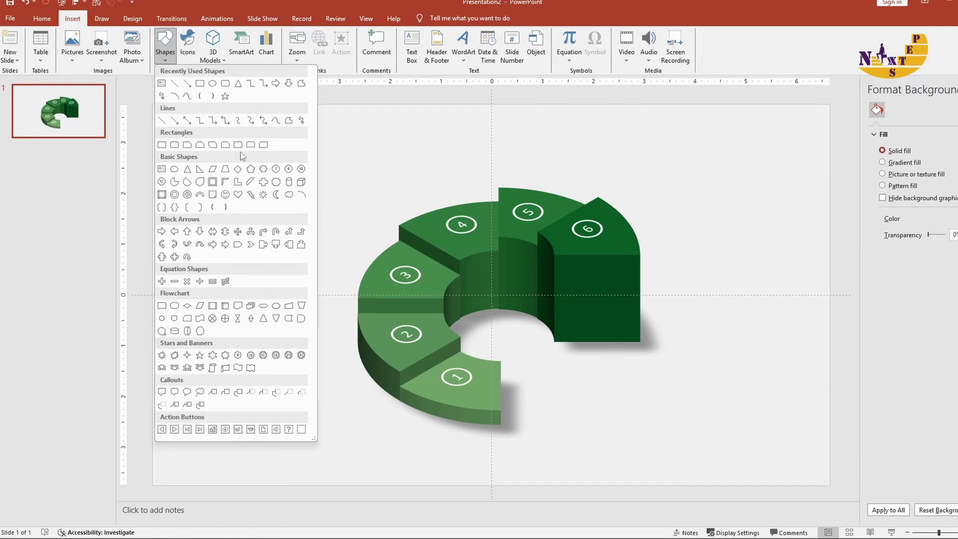
{"action": "left_click", "coordinate": [214, 122]}
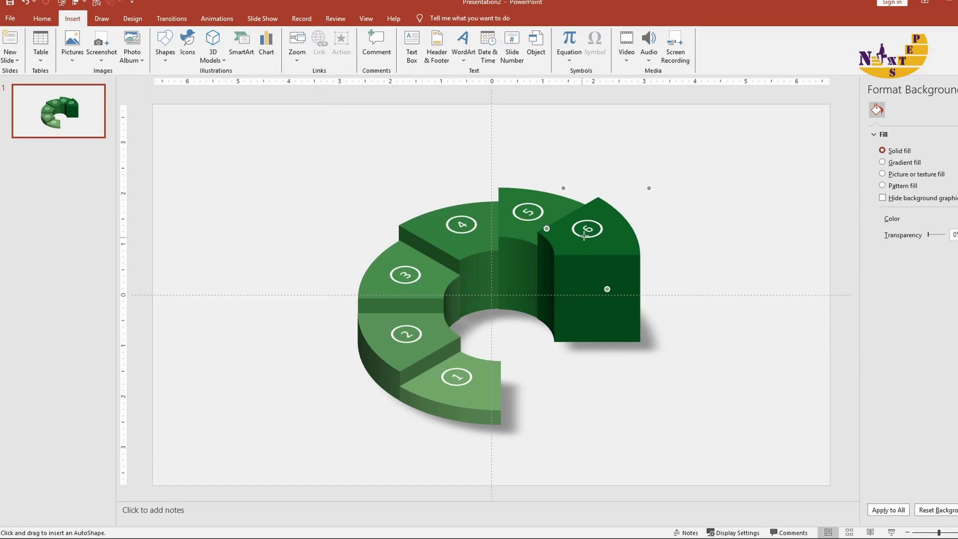
{"action": "left_click_drag", "start_coordinate": [632, 225], "coordinate": [672, 198]}
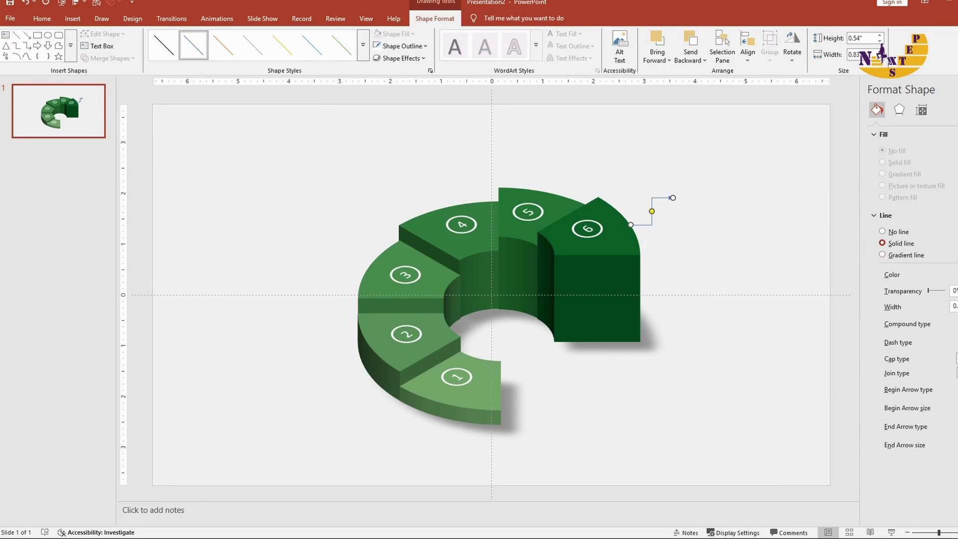
Step: Make the connector black and Ctrl-drag a copy up-left to segment 5
{"action": "left_click", "coordinate": [954, 275]}
{"action": "left_click", "coordinate": [884, 315]}
{"action": "left_click", "coordinate": [694, 260]}
{"action": "left_click", "coordinate": [670, 198]}
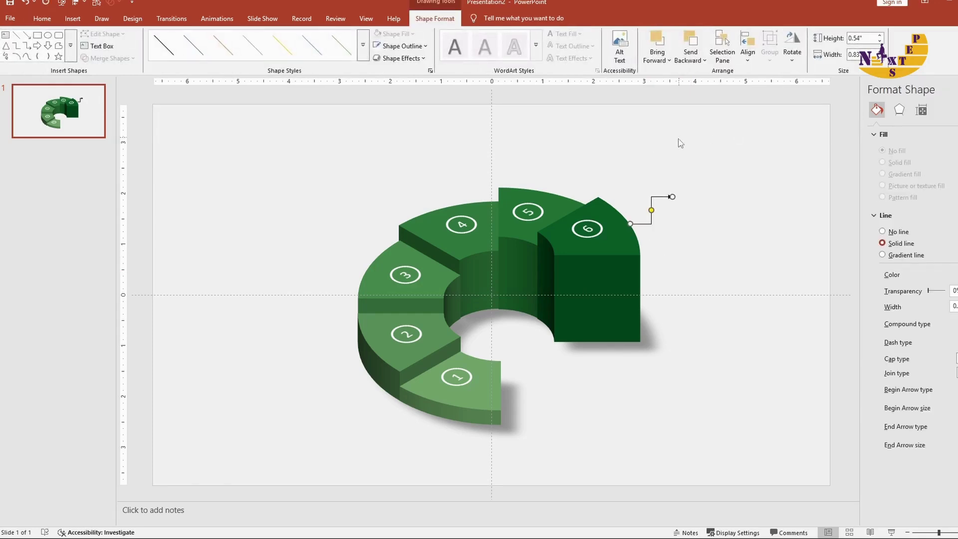
{"action": "left_click_drag", "start_coordinate": [650, 204], "coordinate": [569, 166]}
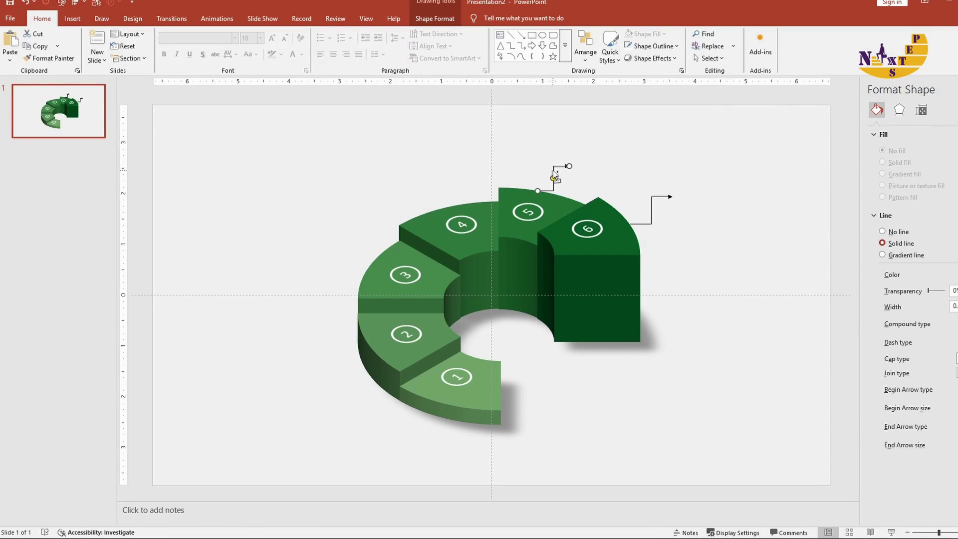
Step: Duplicate the elbow connector and check the step description text boxes, including Identifying Alternatives
{"action": "key", "text": "ctrl+d"}
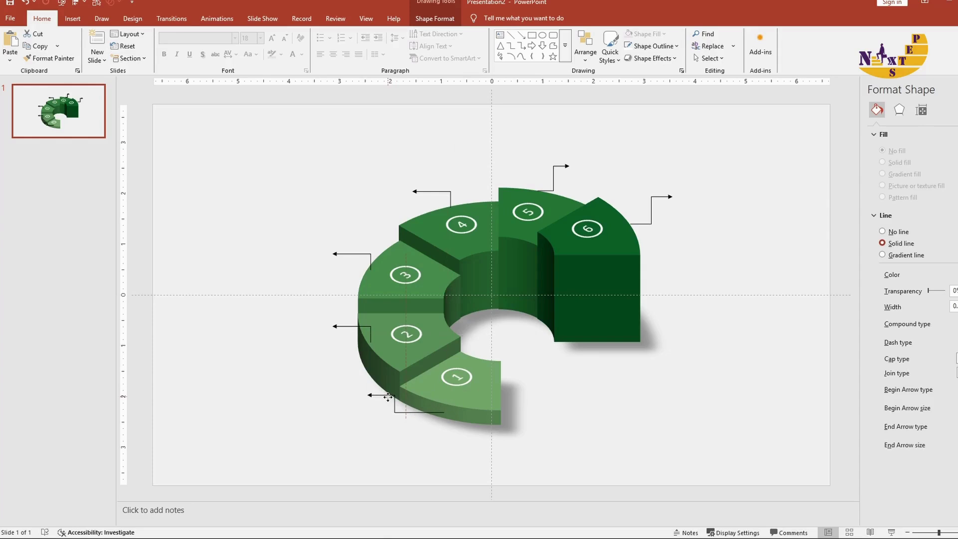
{"action": "left_click", "coordinate": [750, 181]}
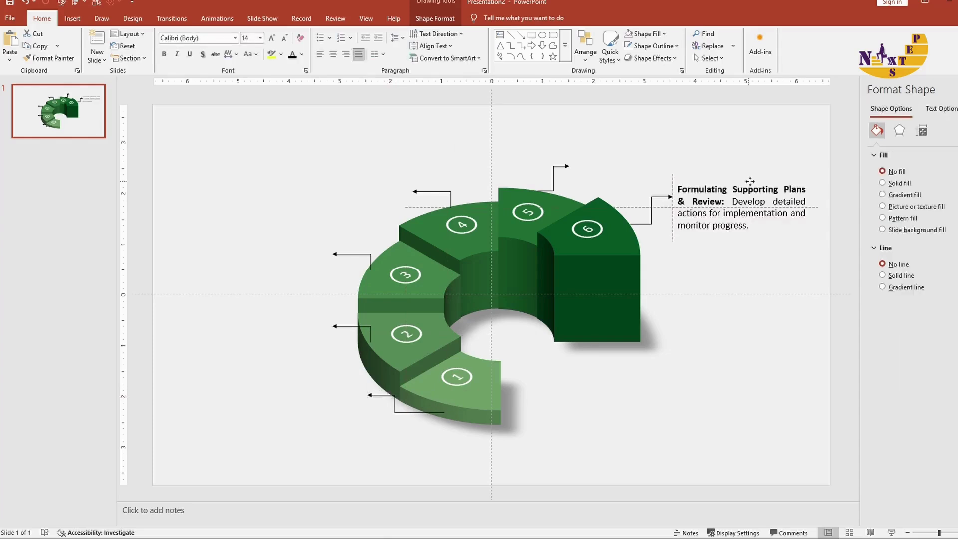
{"action": "left_click", "coordinate": [750, 181]}
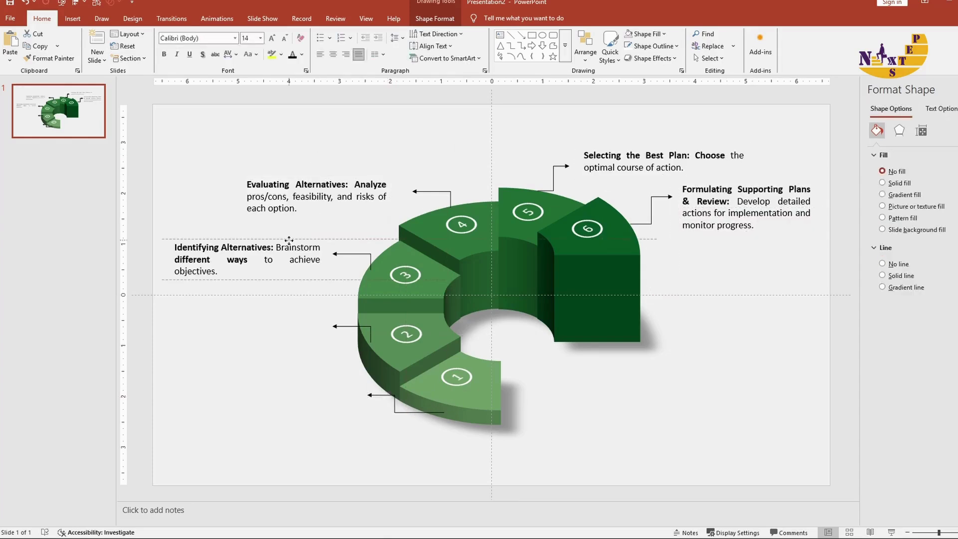
{"action": "left_click", "coordinate": [289, 241]}
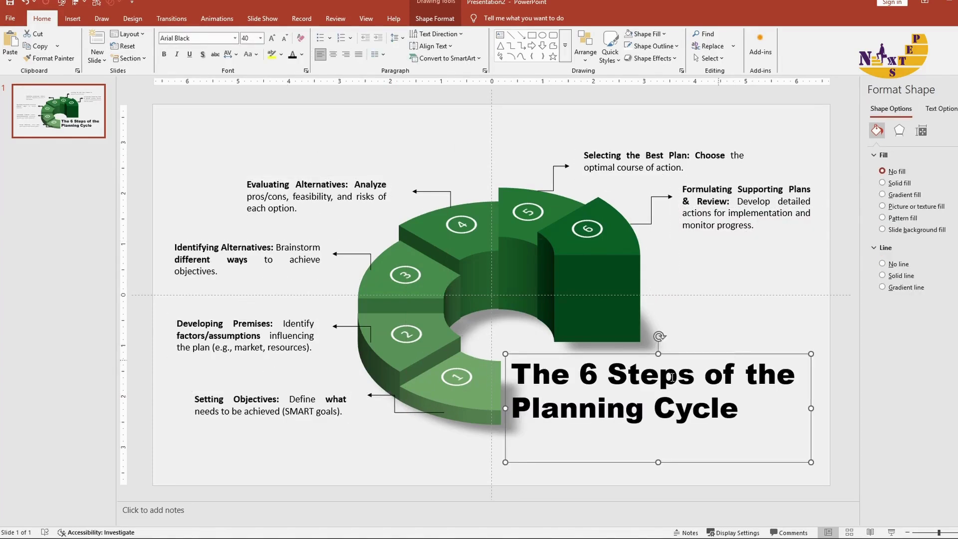
Step: Remove the empty line under the title 'The 6 Steps of the Planning Cycle' and nudge it up
{"action": "left_click", "coordinate": [575, 441]}
{"action": "key", "text": "BackSpace"}
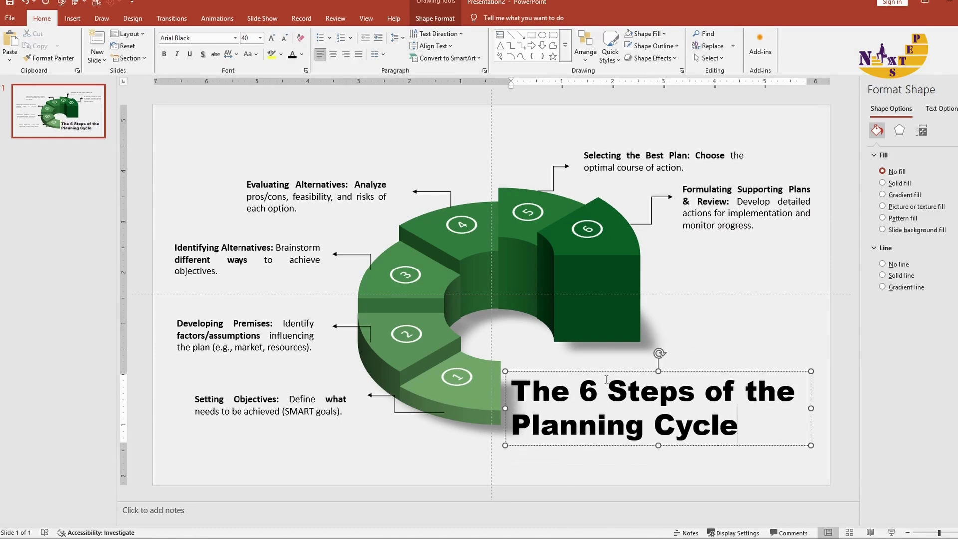
{"action": "left_click_drag", "start_coordinate": [606, 371], "coordinate": [609, 353]}
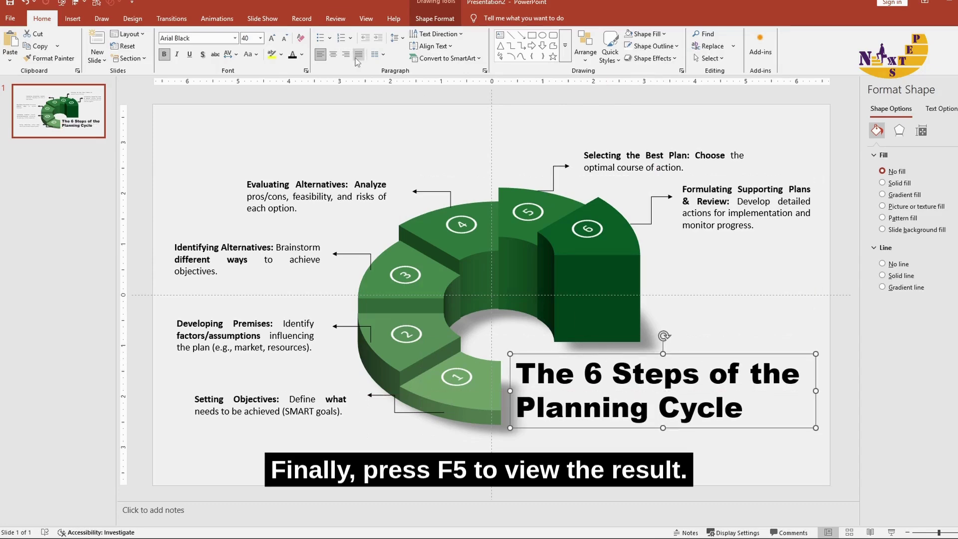